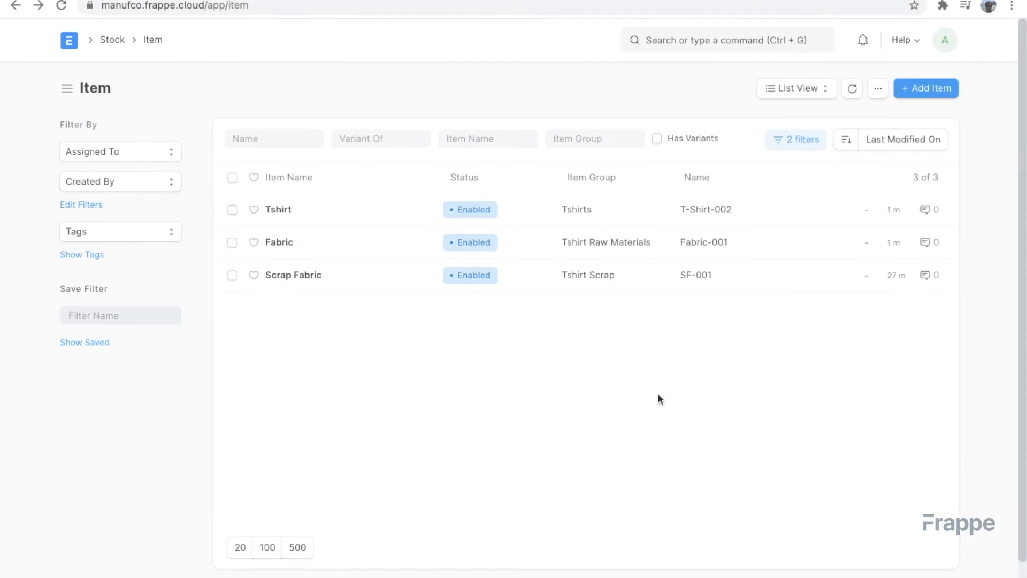
Start a new BOM from the Tshirt item and add Fabric-001 with a quantity of 2 to its items
left_click(273, 212)
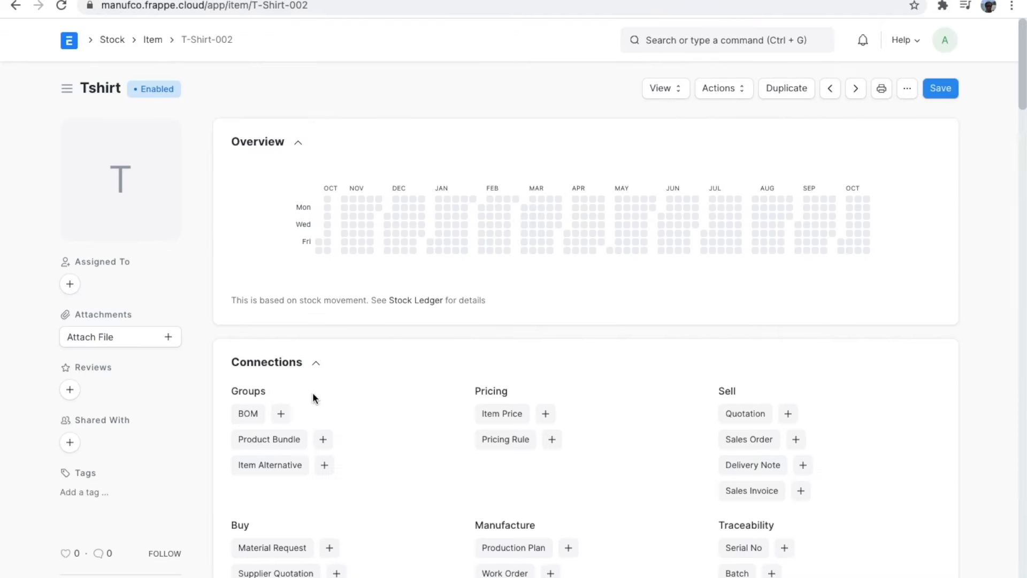
left_click(279, 419)
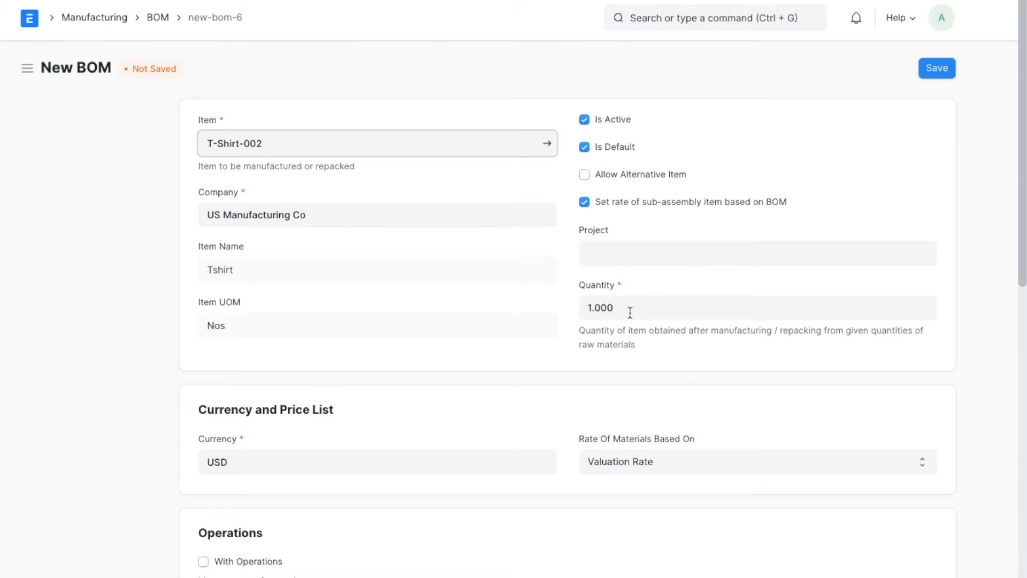
scroll(625, 315, "down", 5)
scroll(625, 315, "down", 3)
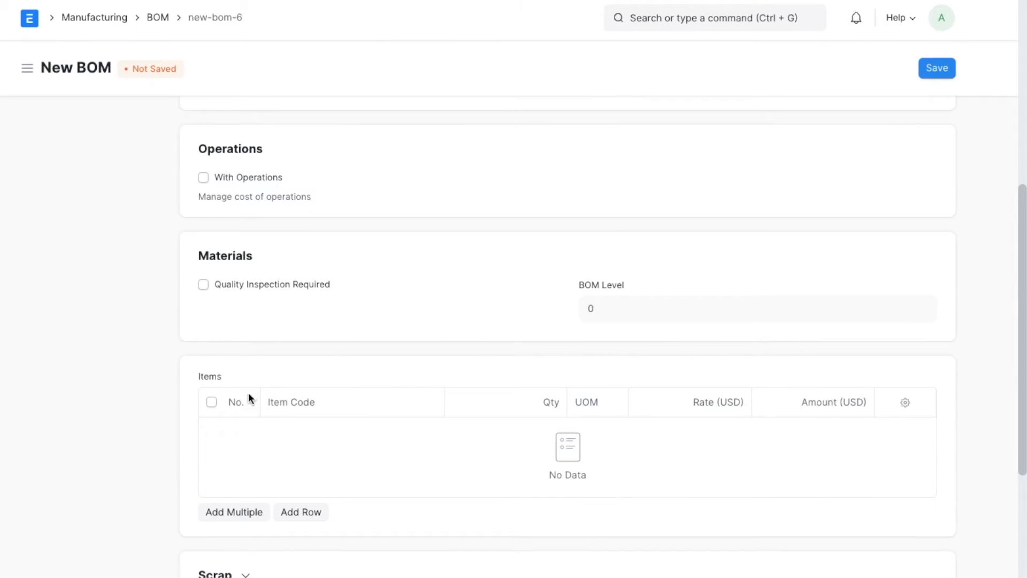
left_click(300, 512)
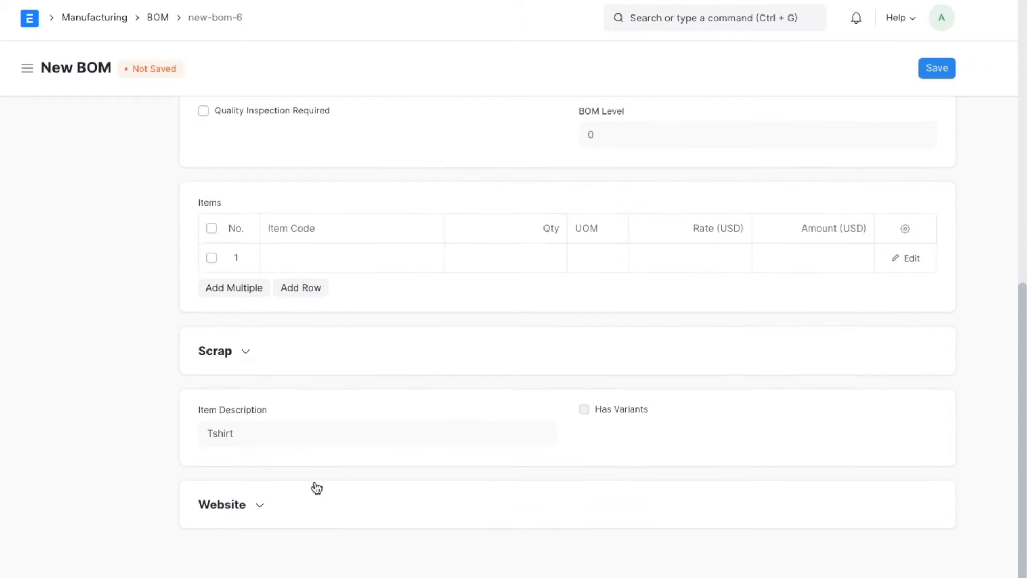
left_click(291, 256)
type("fa")
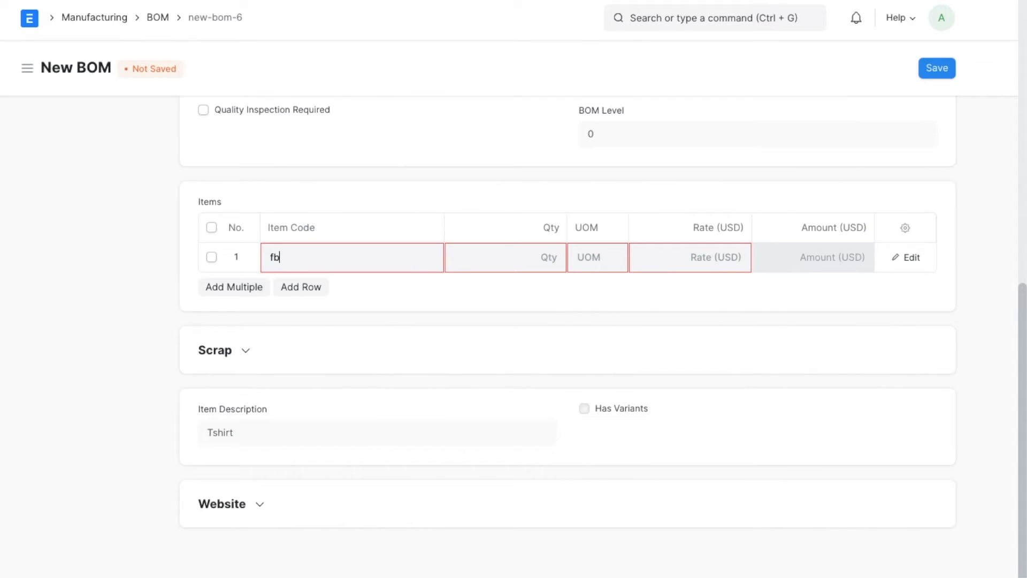
key("Return")
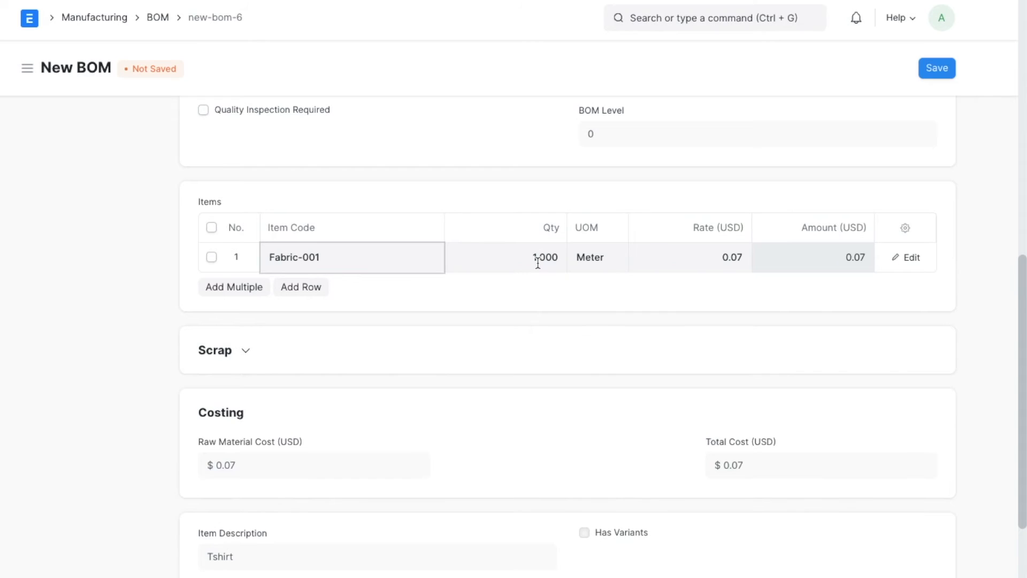
left_click(539, 261)
type("2")
left_click(998, 308)
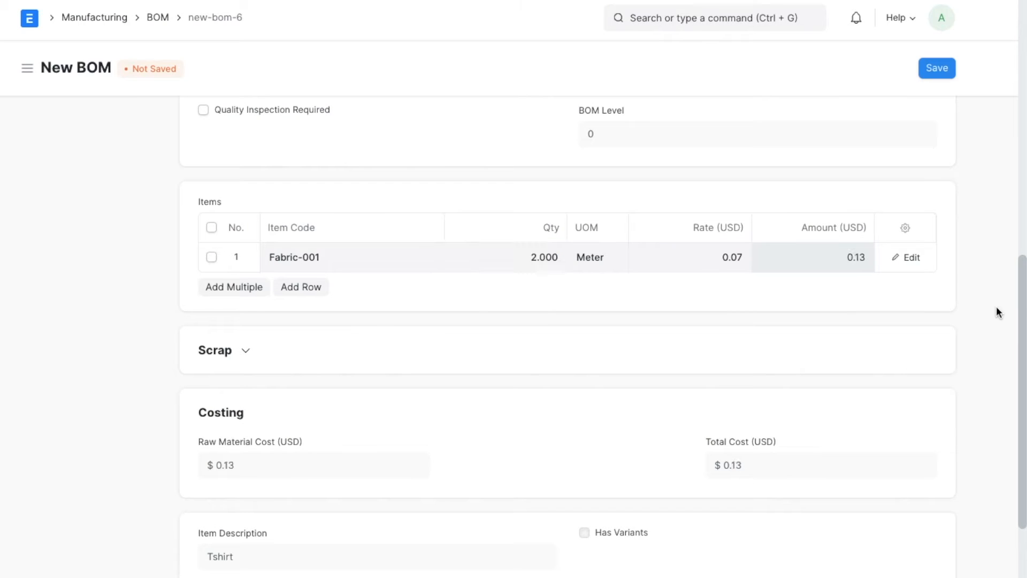
Add the scrap fabric SF-001 to the BOM's scrap items with a quantity of 0.5
left_click(242, 355)
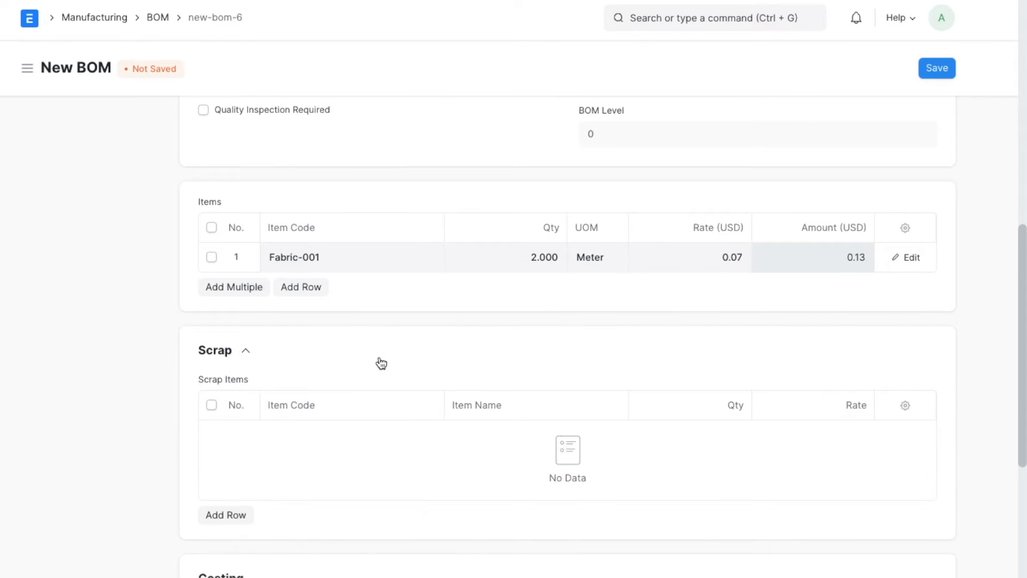
scroll(380, 363, "down", 1)
left_click(234, 483)
scroll(233, 484, "down", 4)
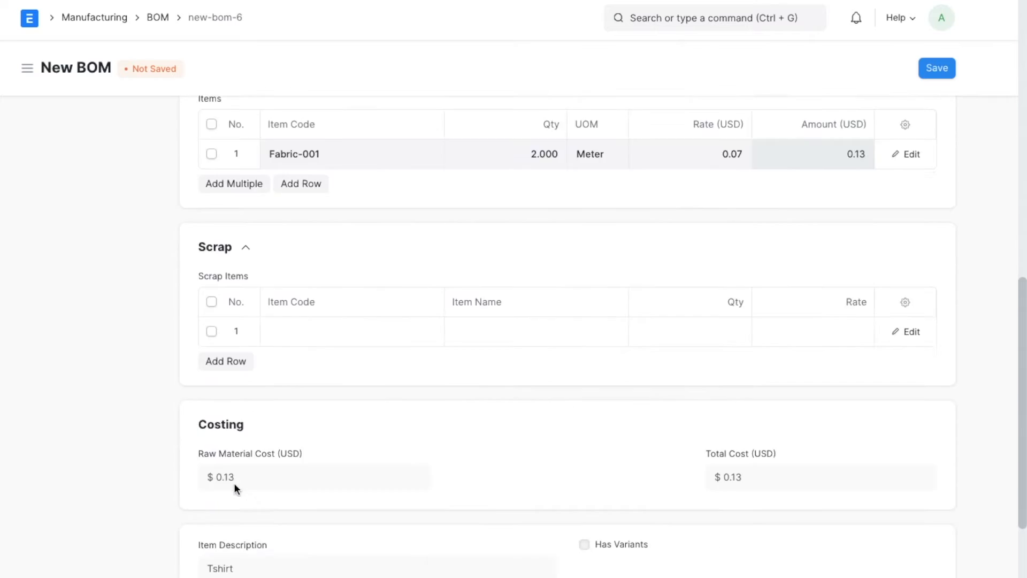
left_click(339, 196)
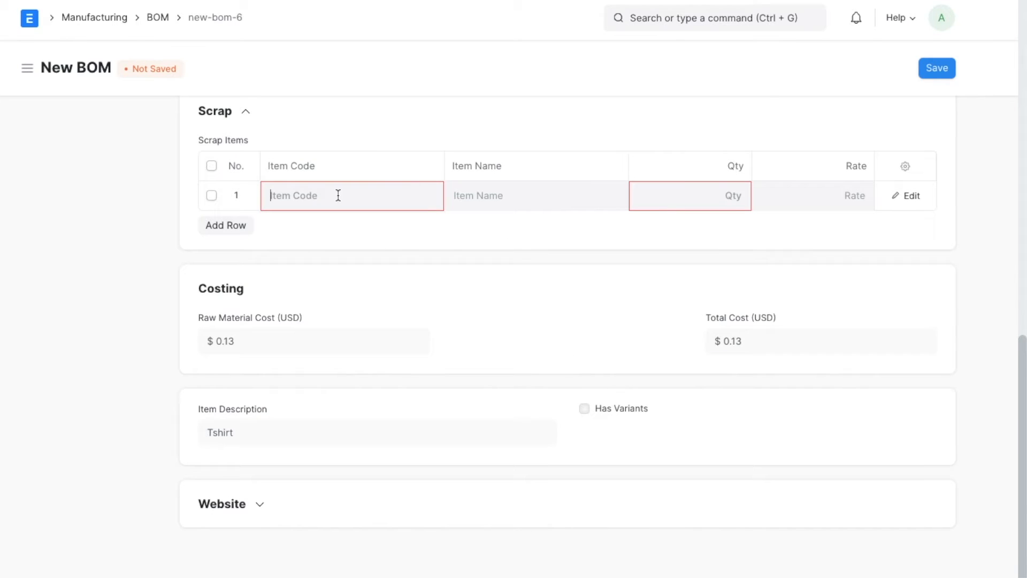
type("sc")
key("Return")
left_click(705, 194)
type(".5")
left_click(950, 258)
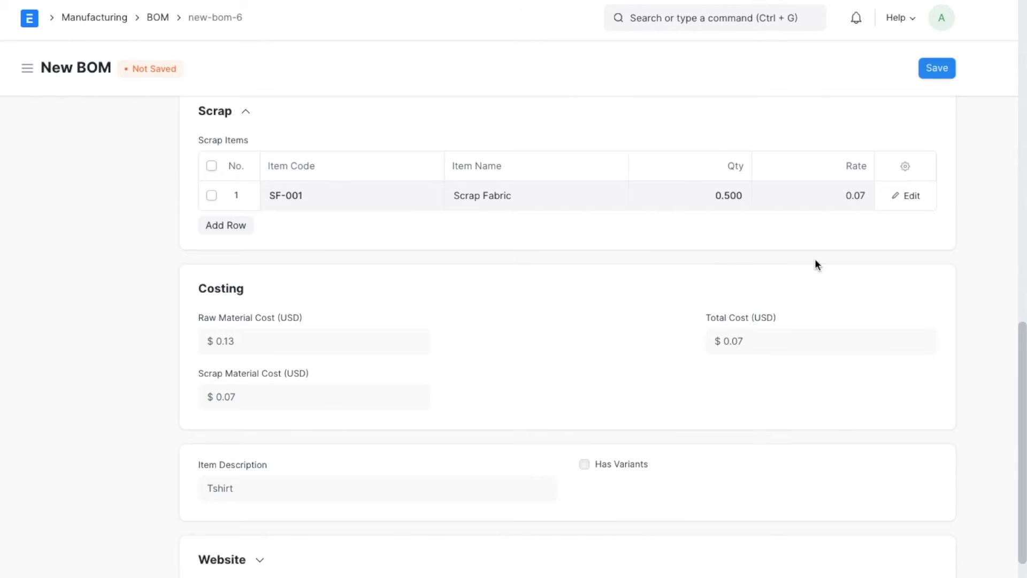
Enable operations on the BOM and choose the Plain White Tshirt routing
scroll(598, 262, "up", 10)
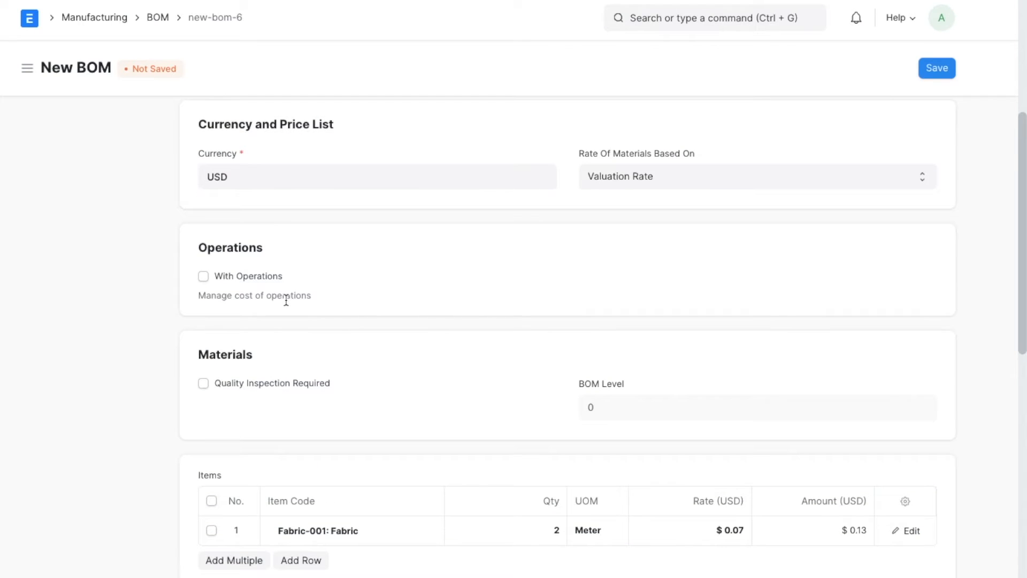
left_click(253, 277)
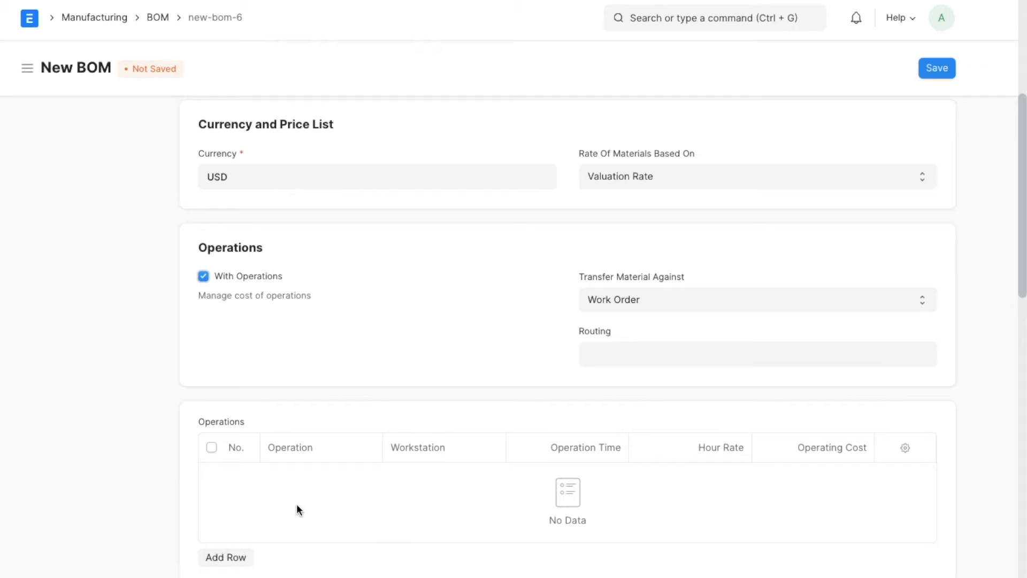
left_click(656, 358)
left_click(647, 418)
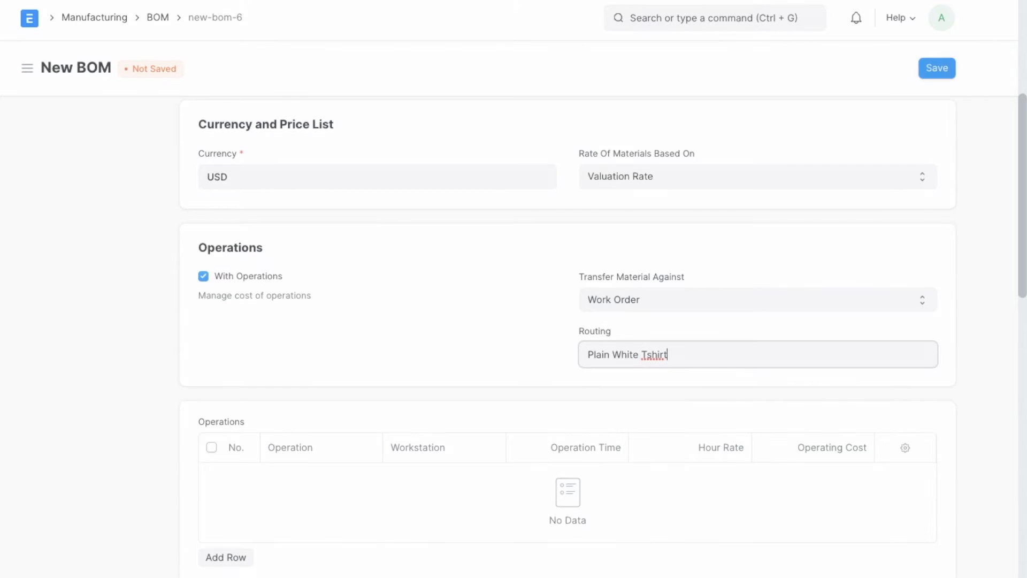
Require quality inspection for the BOM and assign the Tshirt Inspection template
scroll(550, 318, "down", 5)
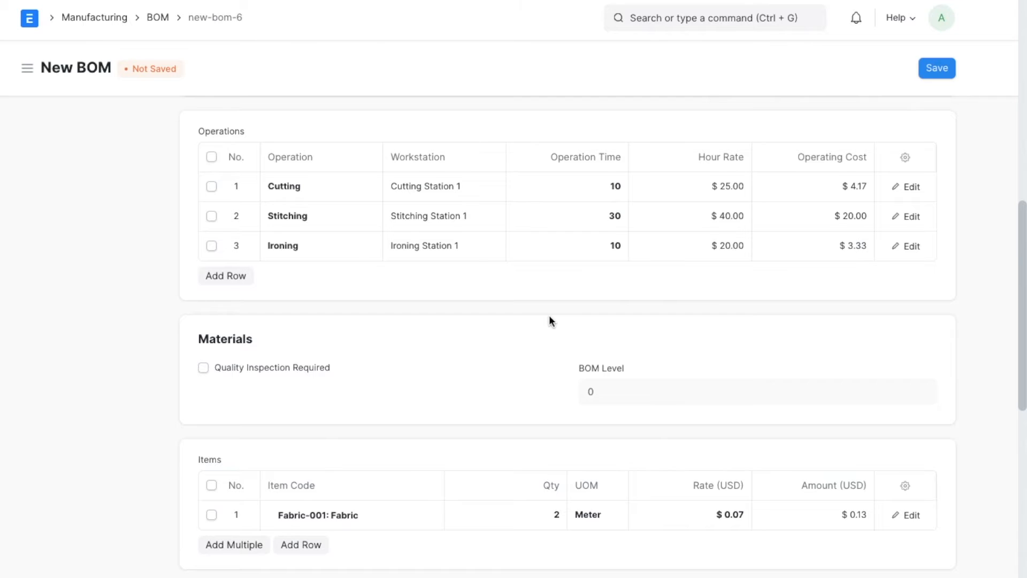
scroll(549, 321, "down", 1)
left_click(296, 337)
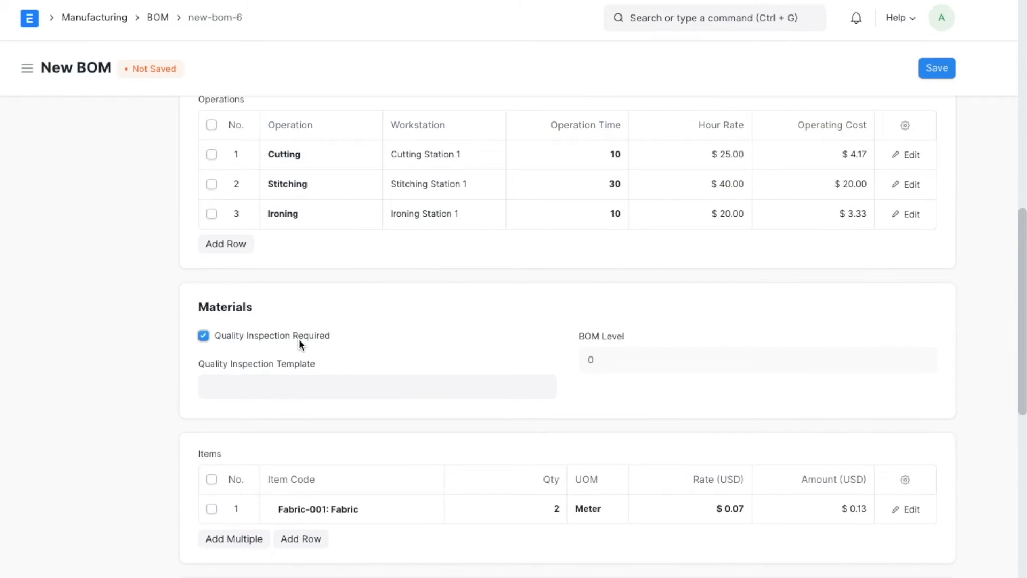
left_click(263, 390)
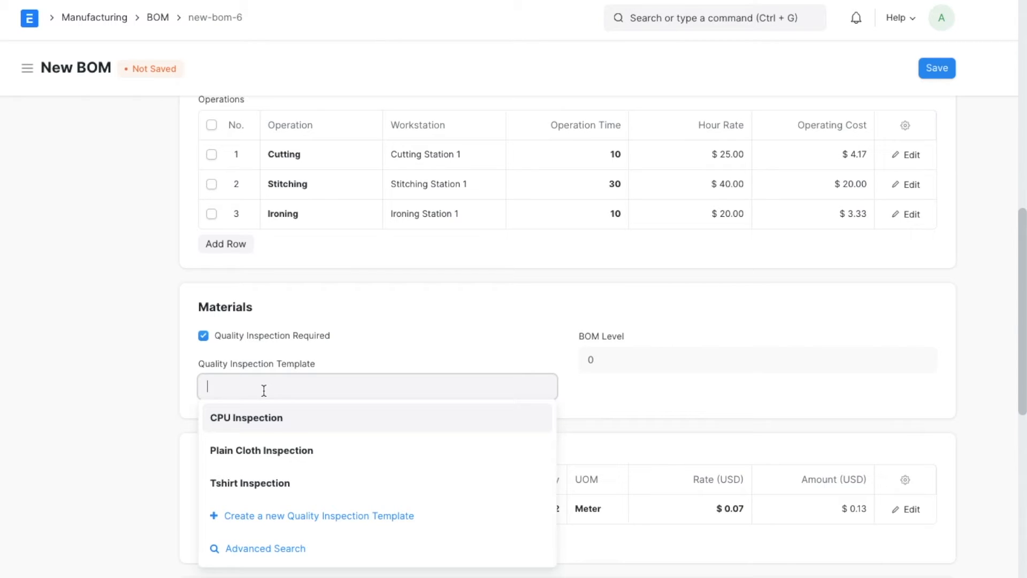
left_click(277, 485)
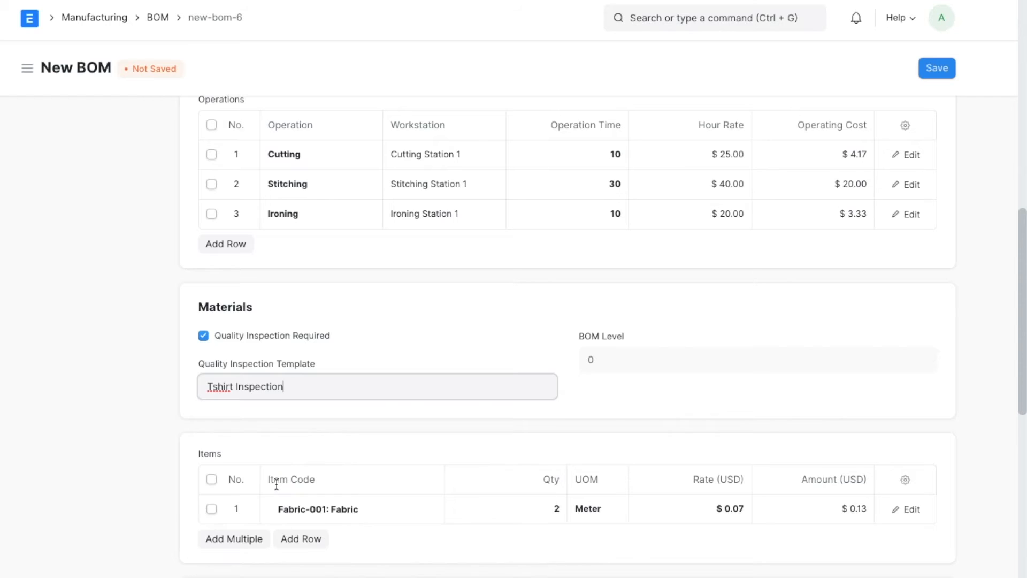
Save the T-shirt BOM, check its costing, and submit it permanently
scroll(494, 387, "down", 5)
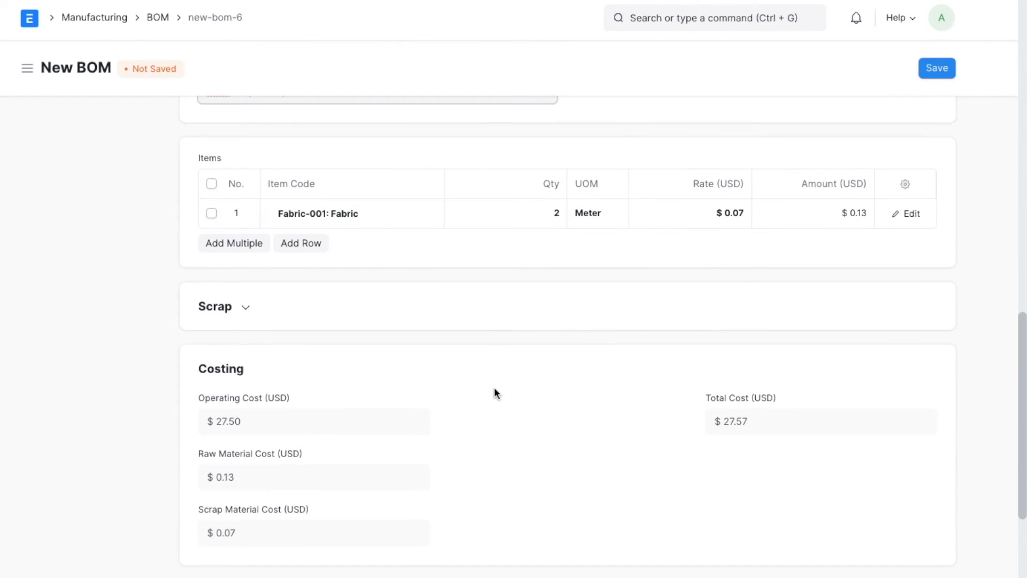
scroll(493, 393, "down", 1)
left_click(933, 70)
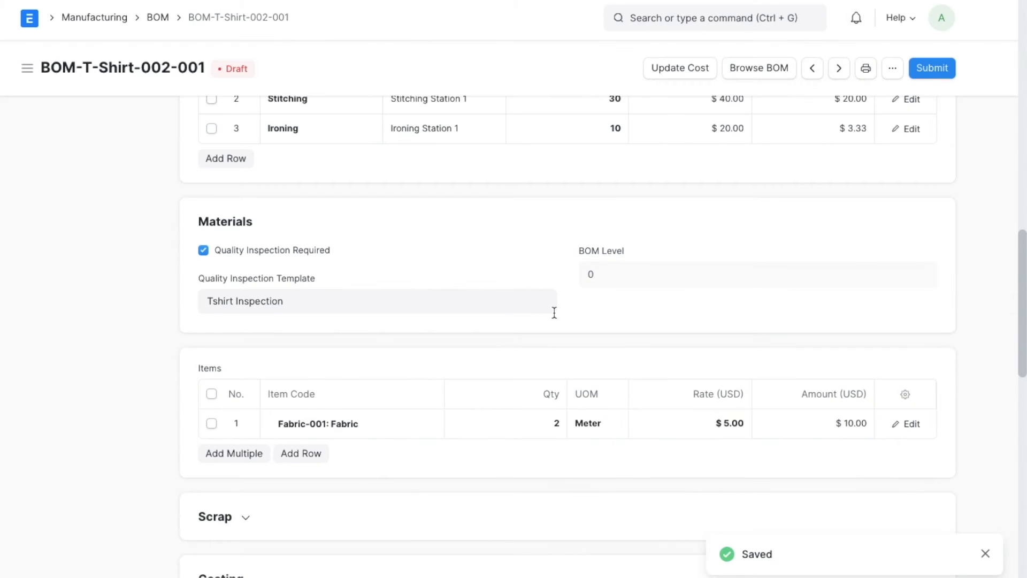
scroll(554, 312, "down", 10)
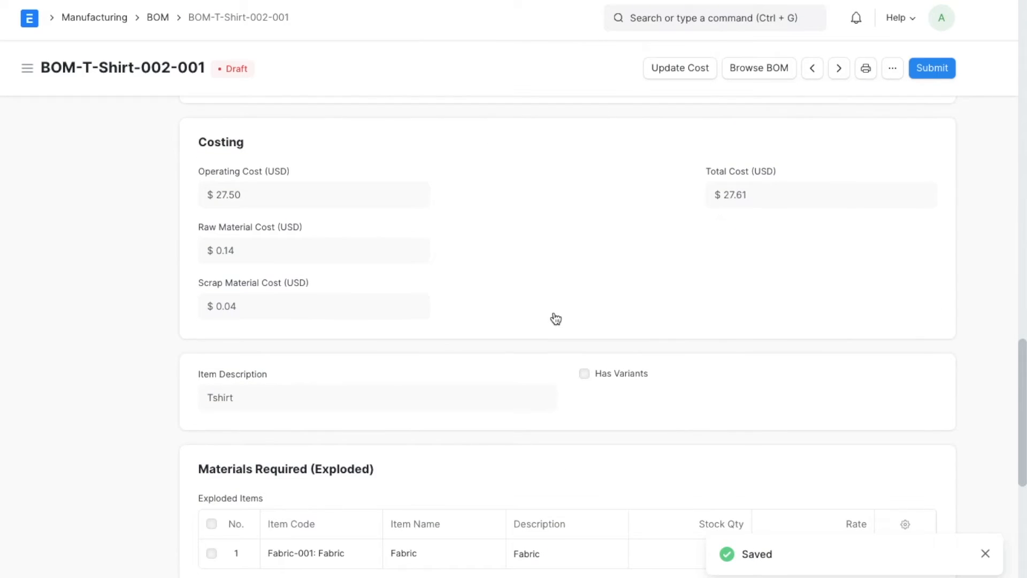
scroll(554, 314, "up", 3)
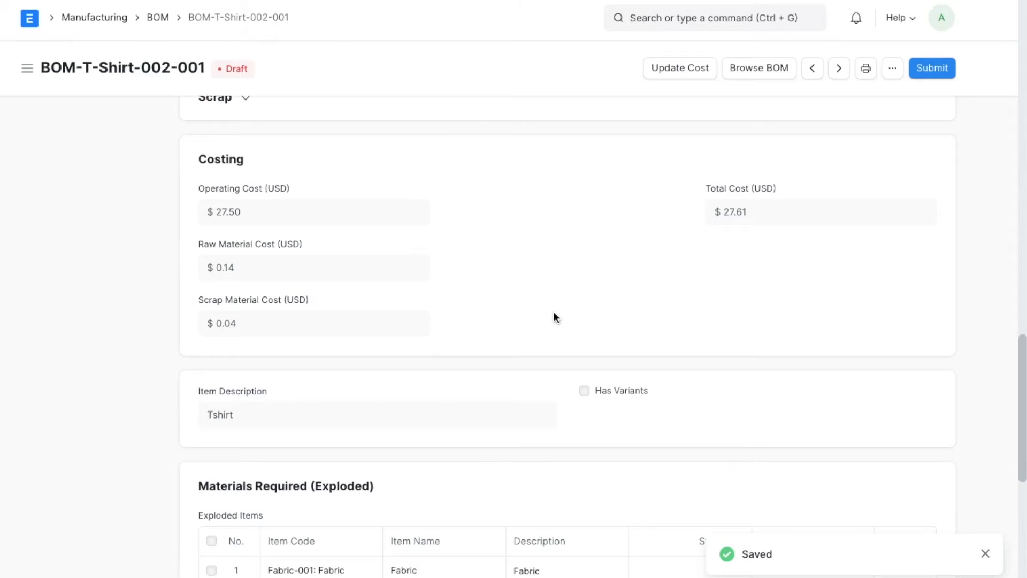
left_click(942, 69)
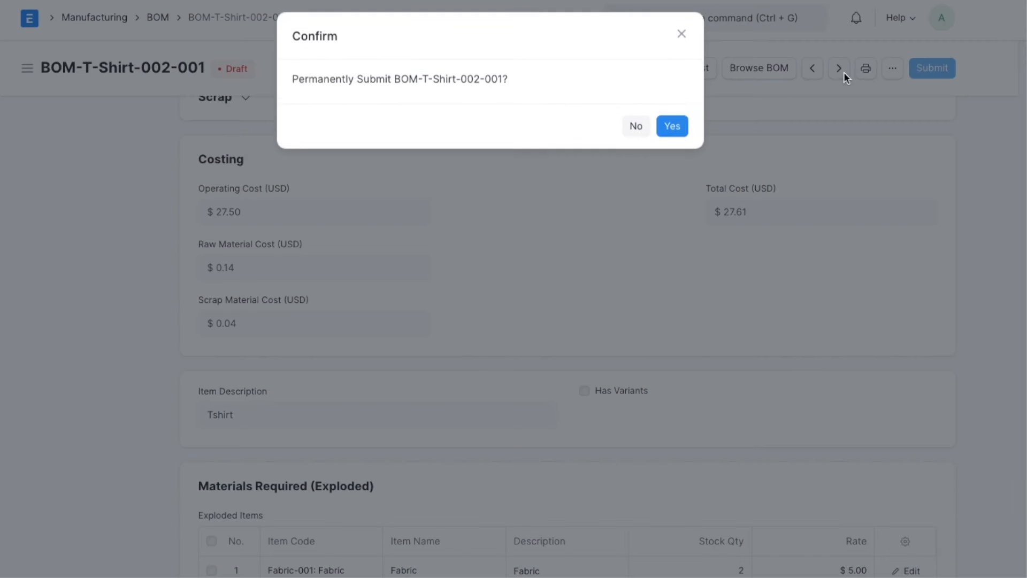
left_click(669, 128)
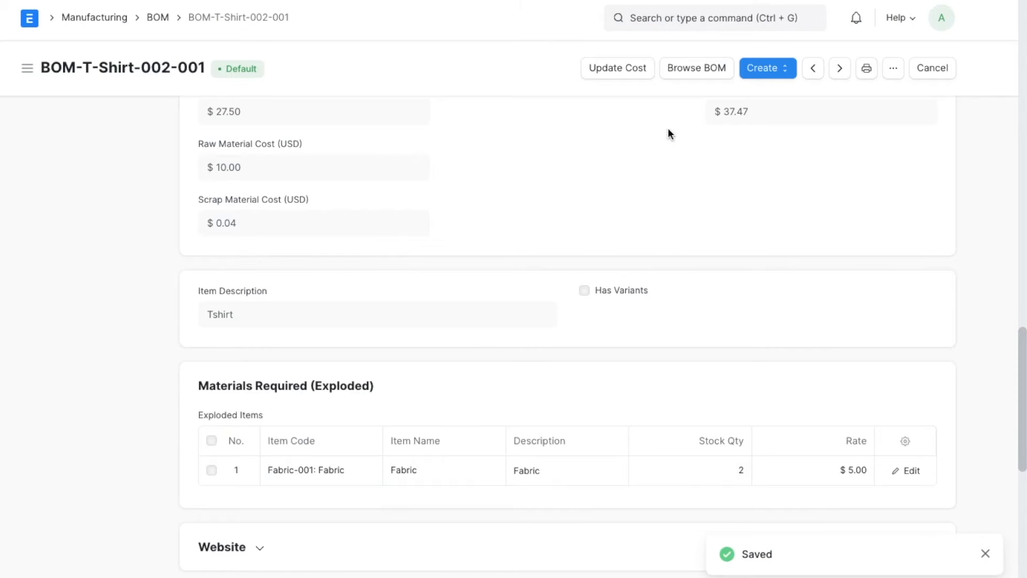
Create a work order from the submitted BOM for a quantity of 100 to manufacture
scroll(368, 299, "up", 3)
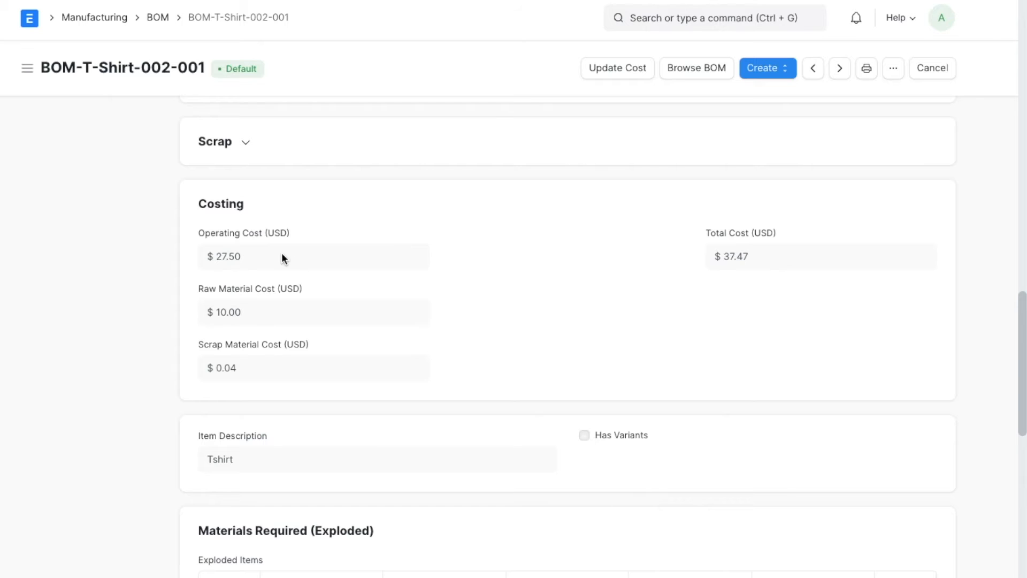
scroll(587, 221, "up", 10)
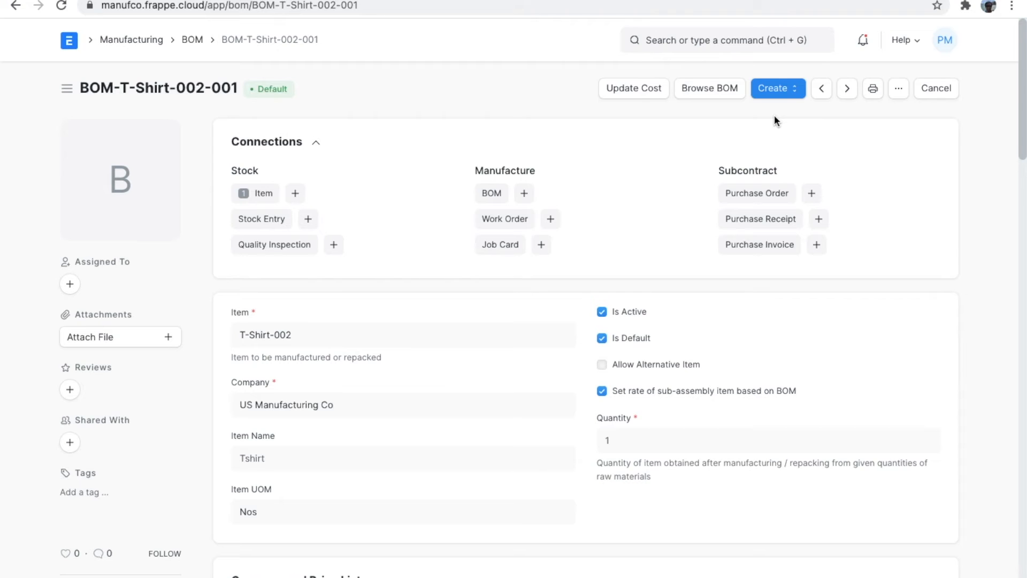
left_click(777, 88)
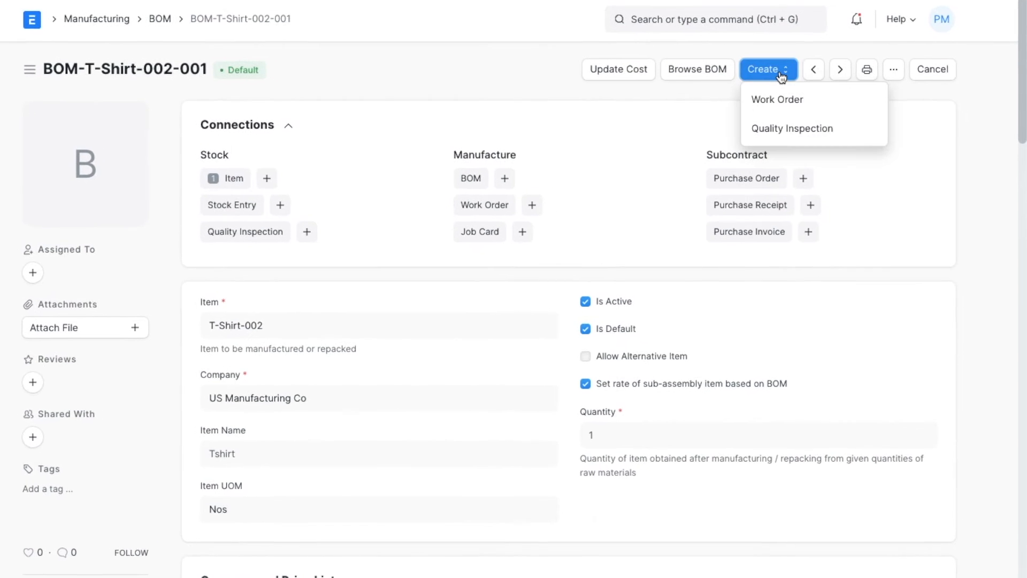
left_click(815, 98)
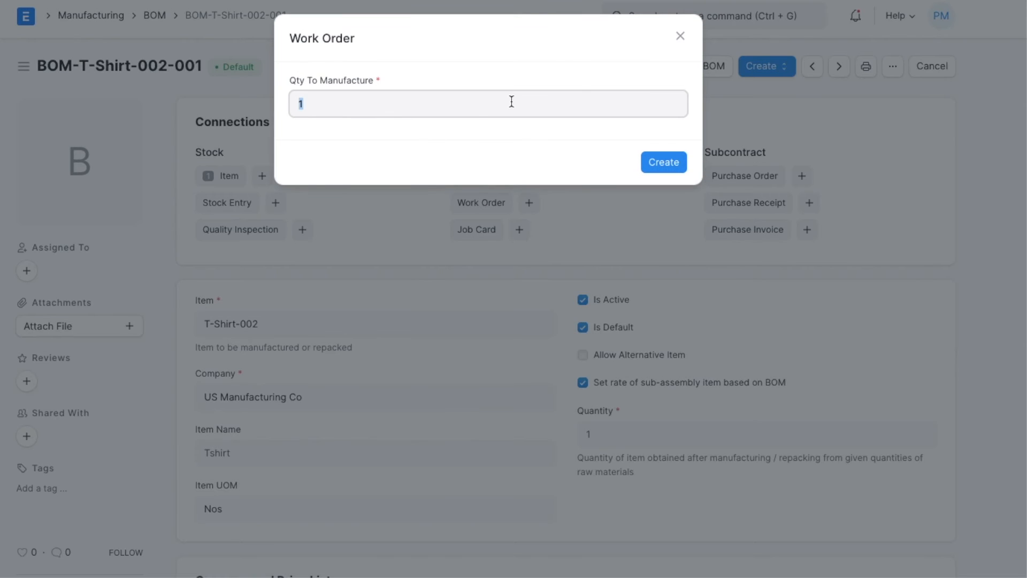
type("100")
left_click(665, 163)
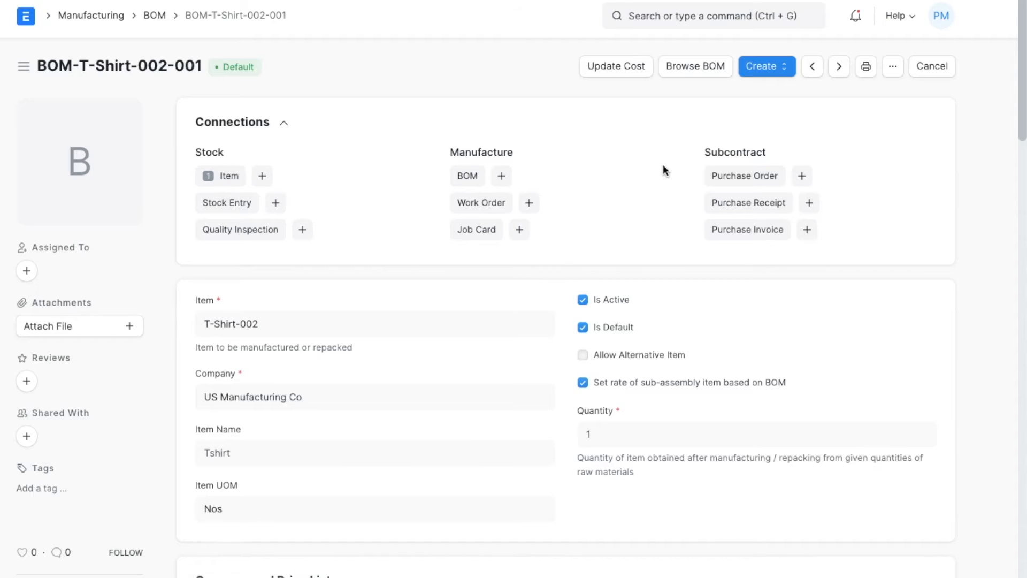
Set the work order's source warehouse to Stores - UMC and save the work order
scroll(520, 238, "down", 4)
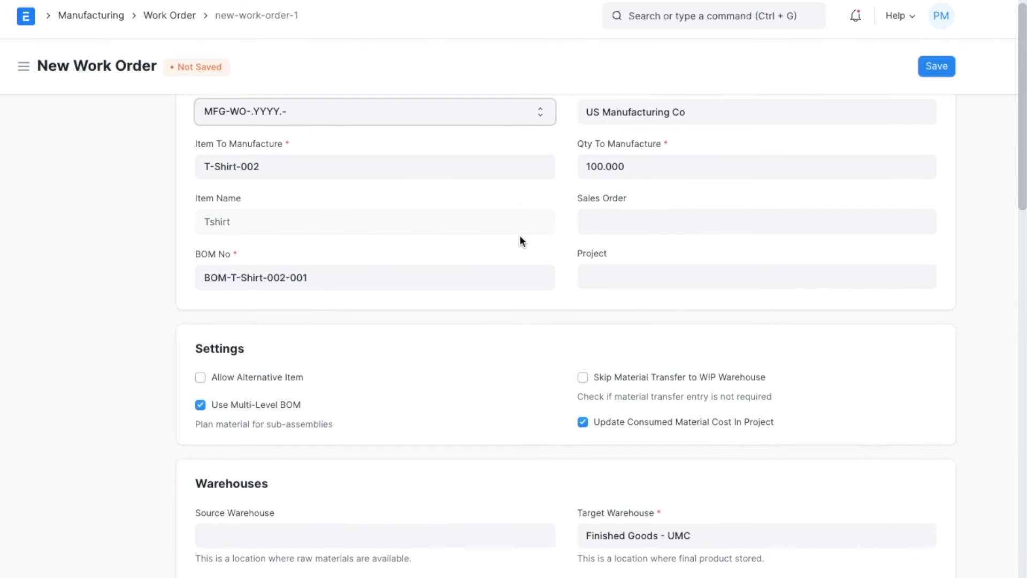
scroll(521, 236, "down", 1)
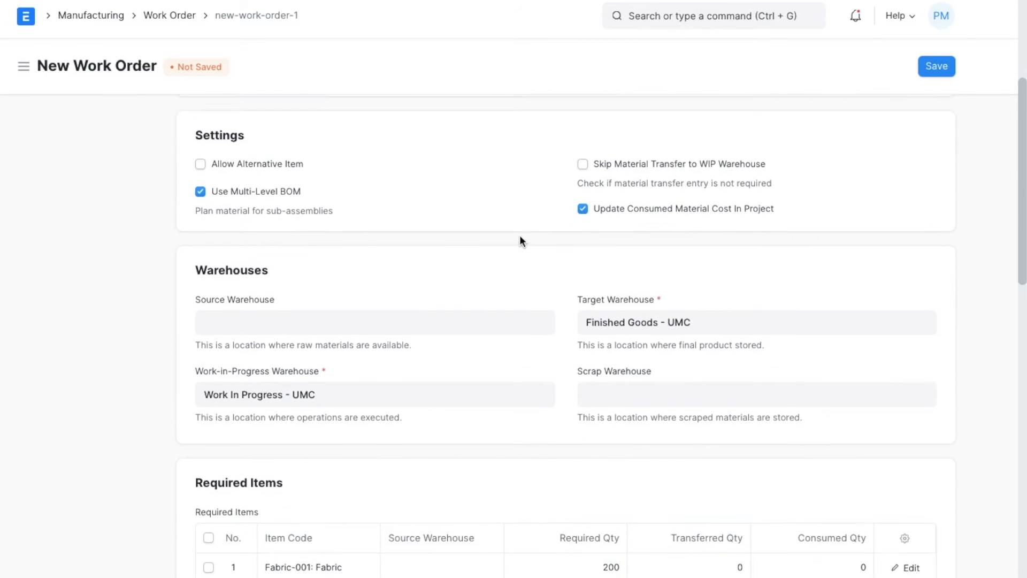
left_click(350, 317)
type("s")
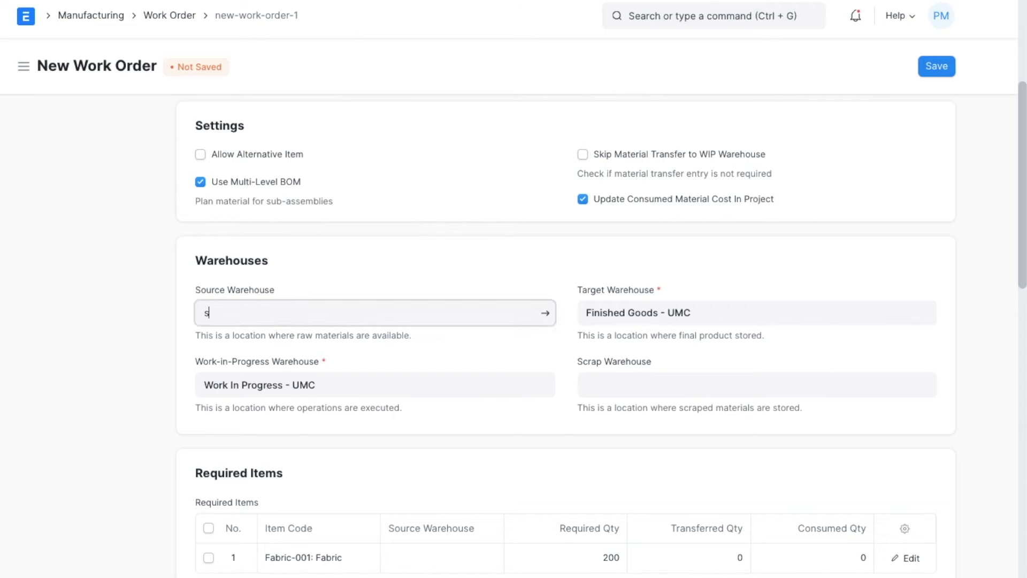
key("Return")
scroll(432, 296, "down", 7)
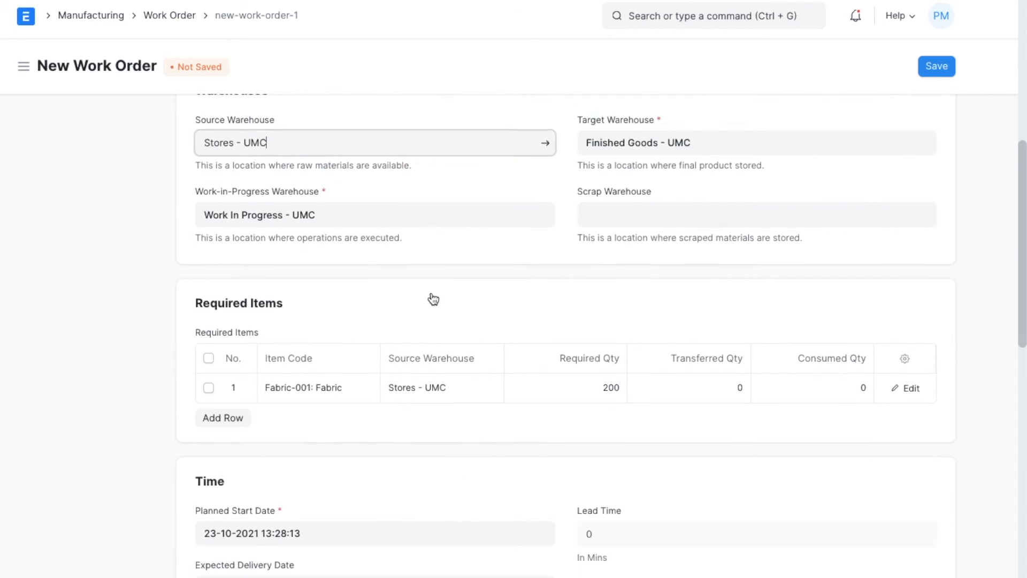
left_click(933, 67)
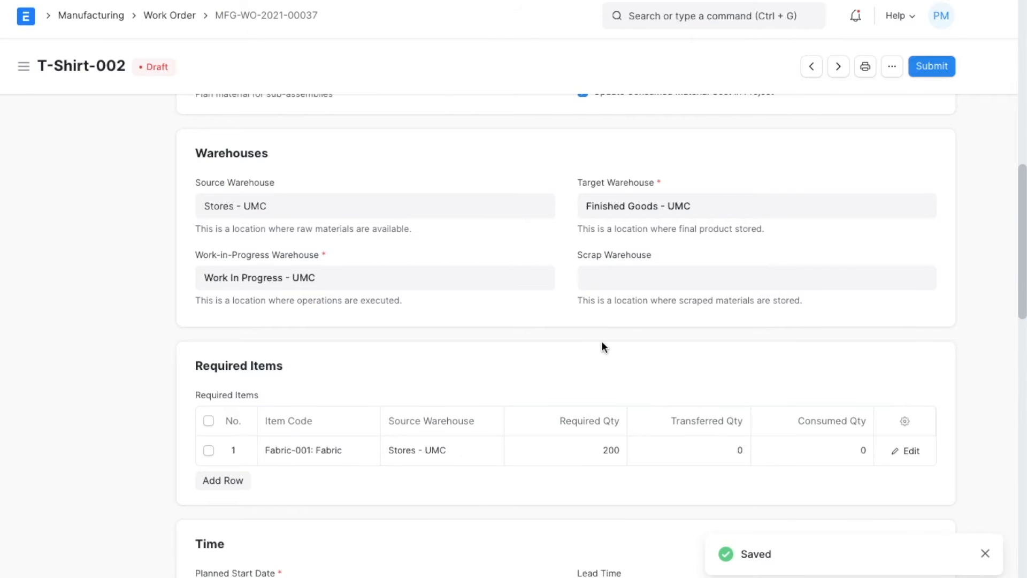
scroll(602, 347, "down", 10)
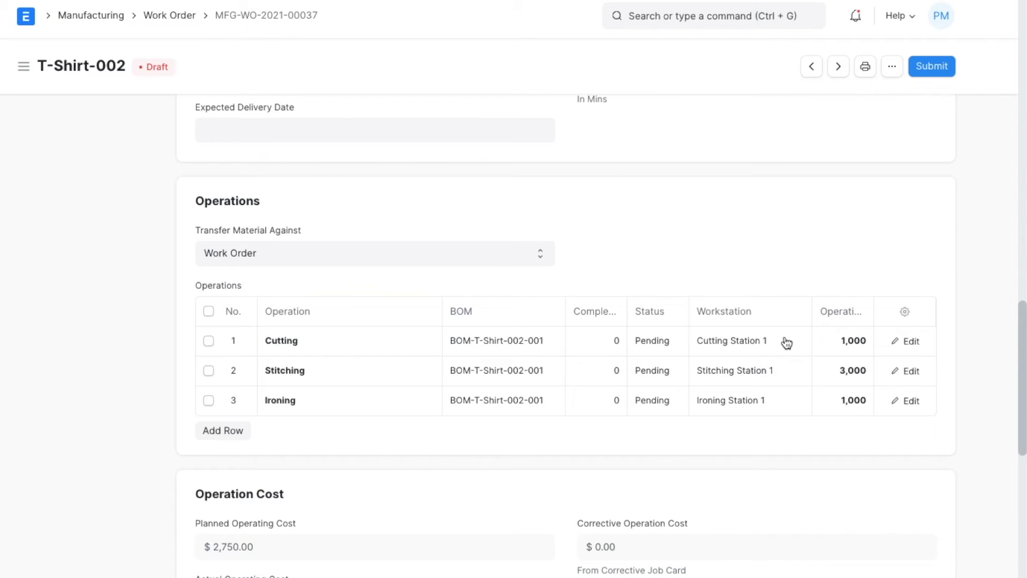
Check the operation costs of the T-shirt work order and submit it permanently
scroll(765, 273, "down", 5)
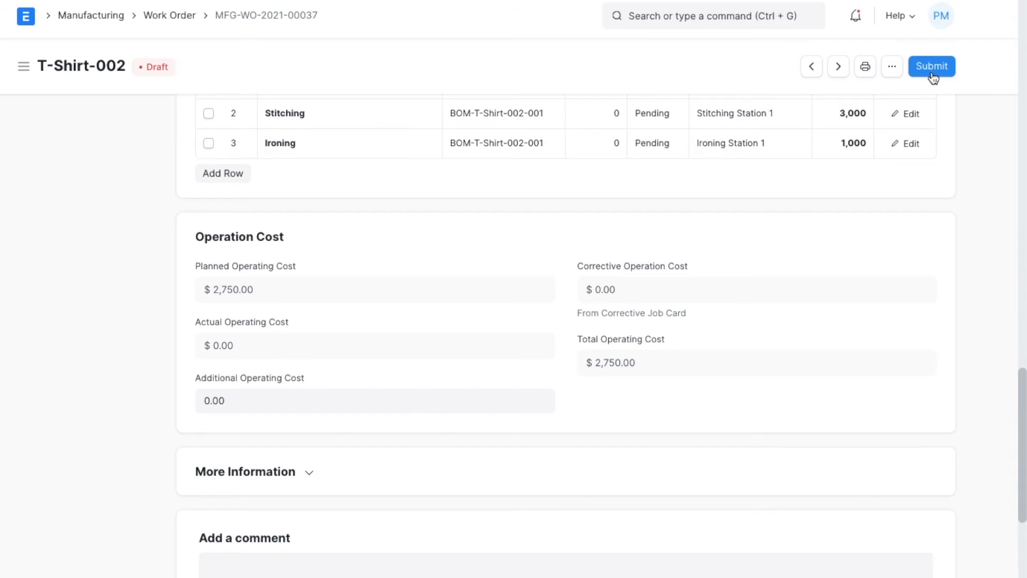
left_click(932, 72)
left_click(673, 131)
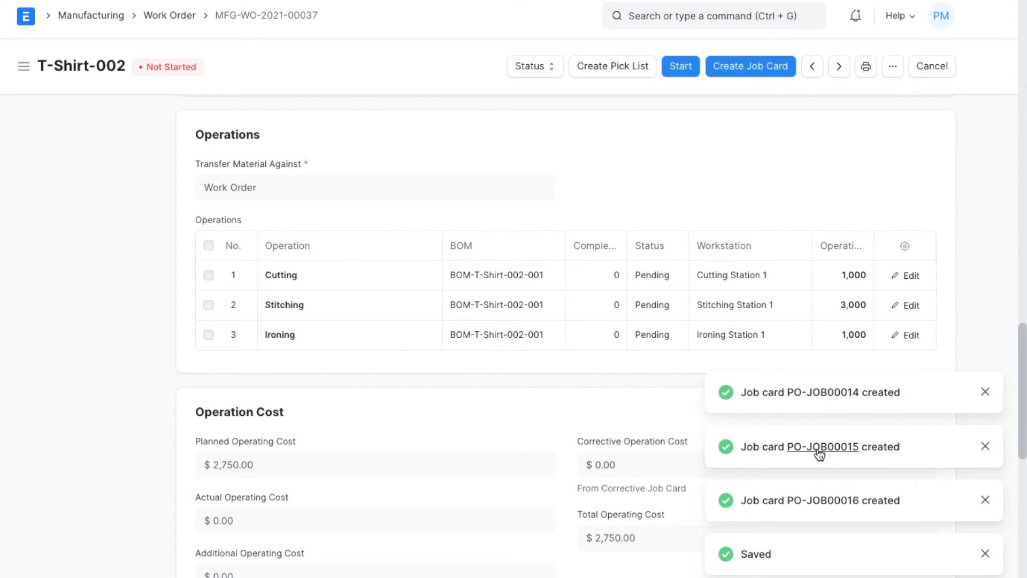
Start the work order and create a material transfer for manufacture with a quantity of 100
scroll(793, 455, "up", 5)
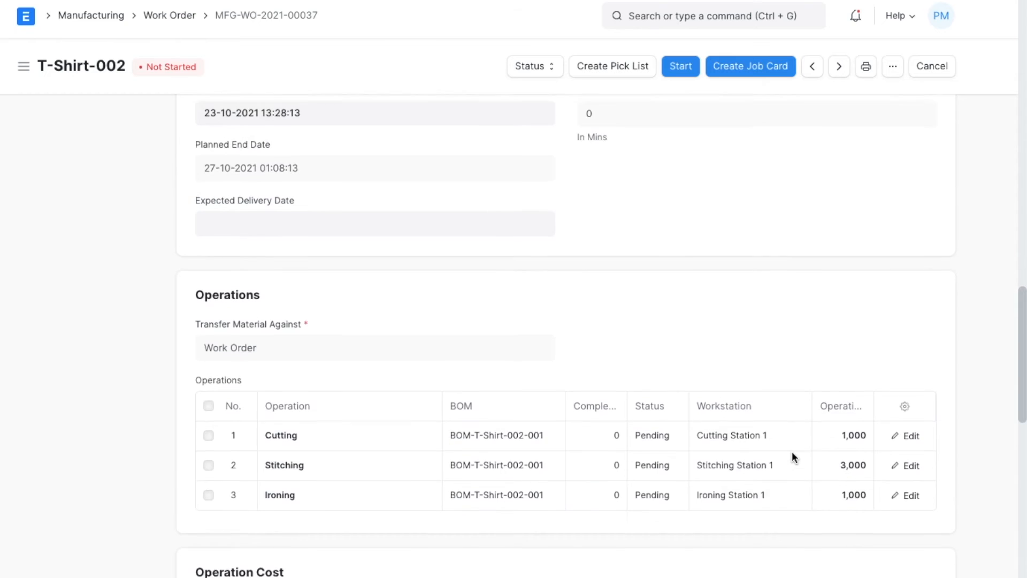
scroll(792, 453, "up", 10)
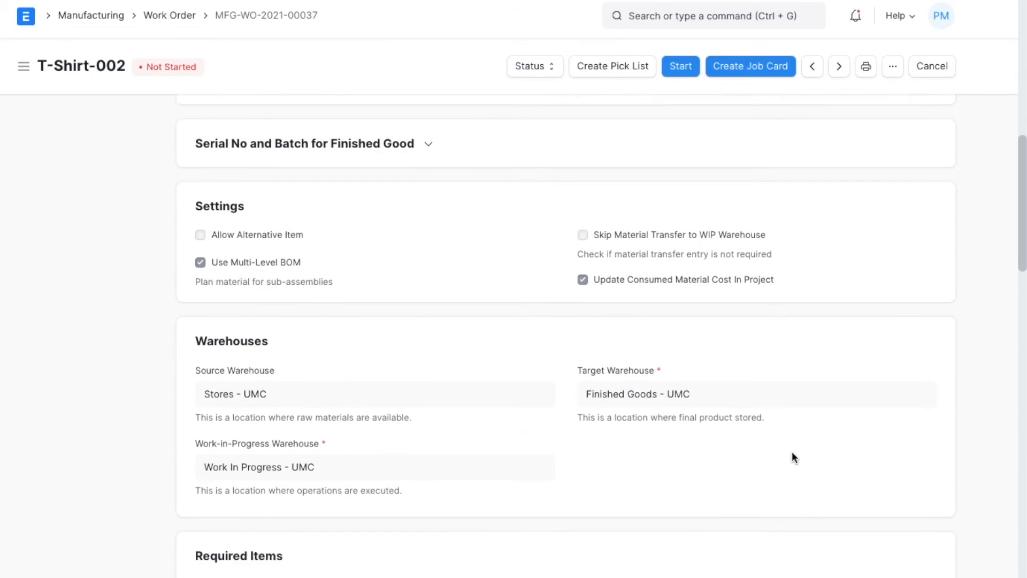
scroll(793, 453, "up", 12)
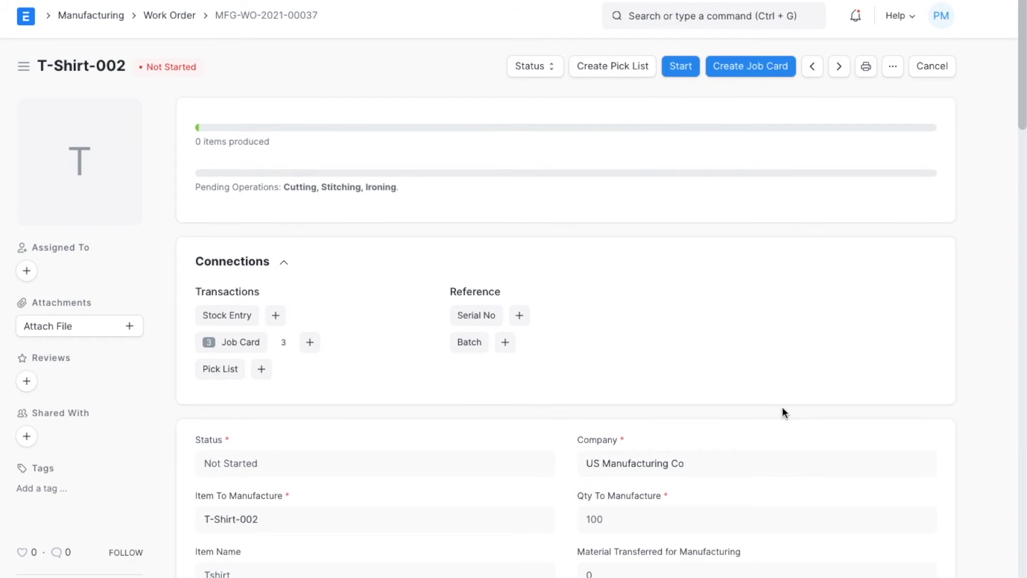
left_click(680, 65)
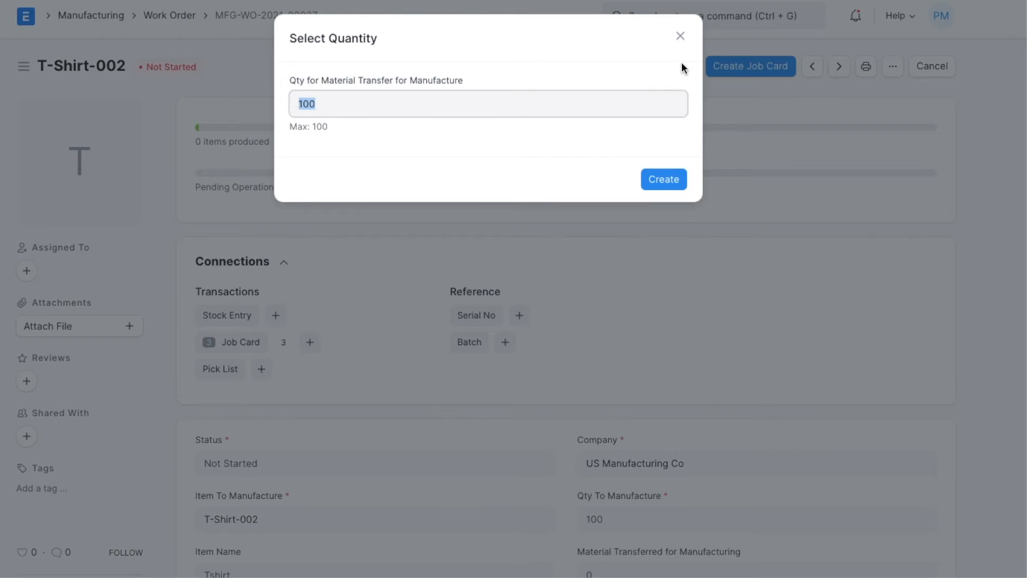
left_click(668, 183)
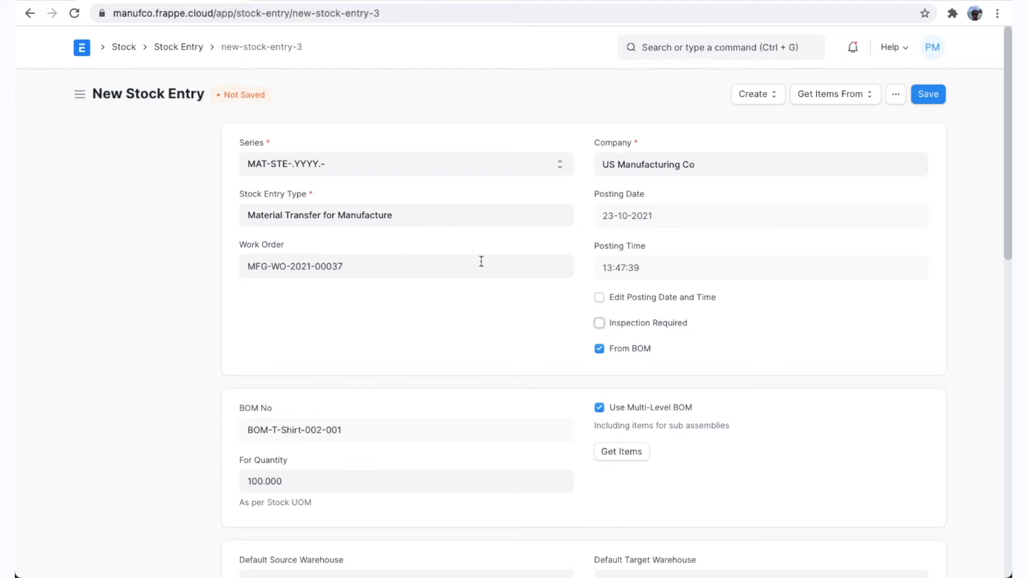
Check the warehouses and the fabric item in the new material transfer, and save the stock entry
scroll(493, 265, "down", 3)
scroll(494, 266, "down", 4)
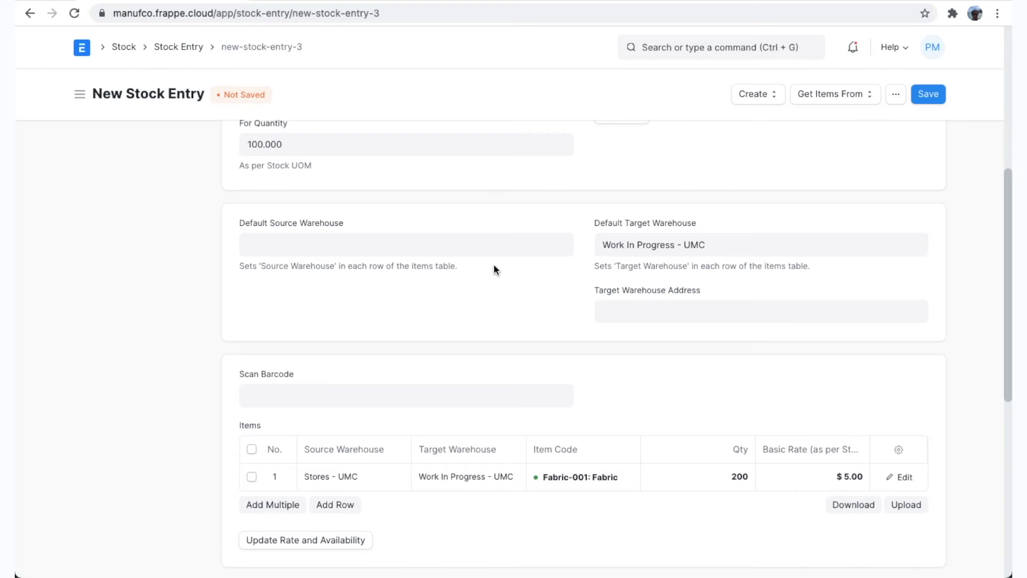
left_click(929, 94)
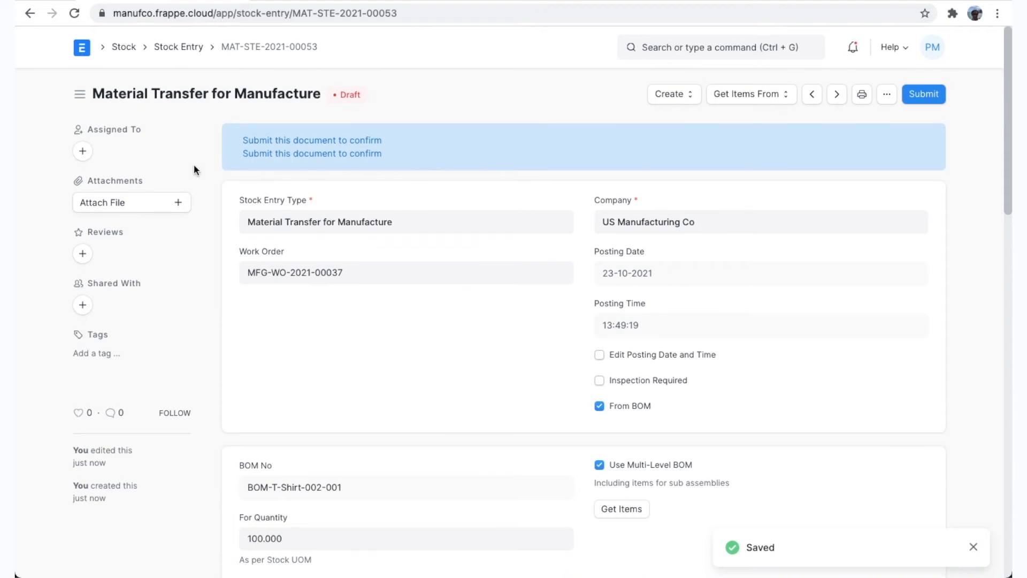
Assign the saved material transfer to the Warehouse User
left_click(83, 151)
type("w")
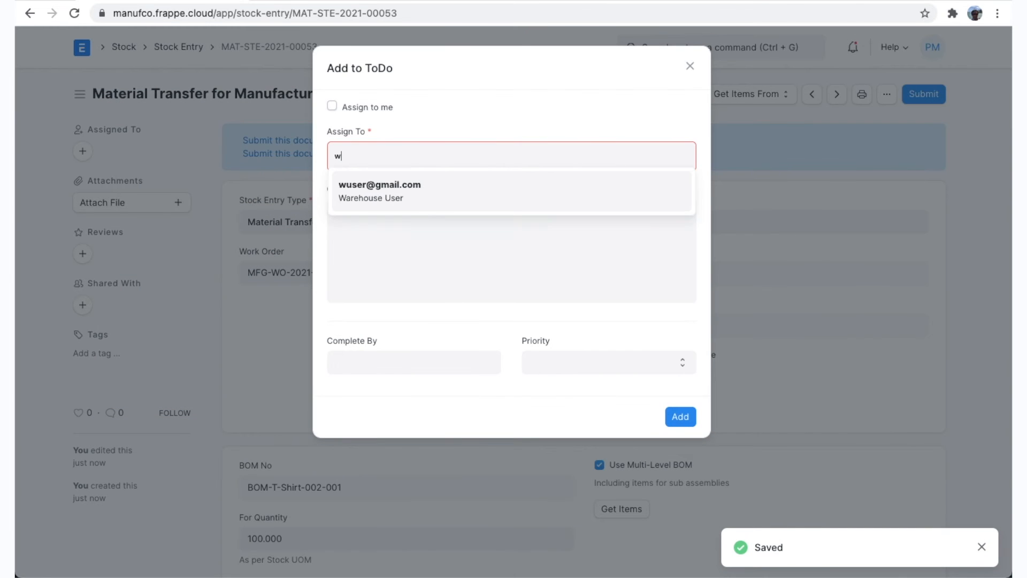
left_click(415, 204)
left_click(680, 437)
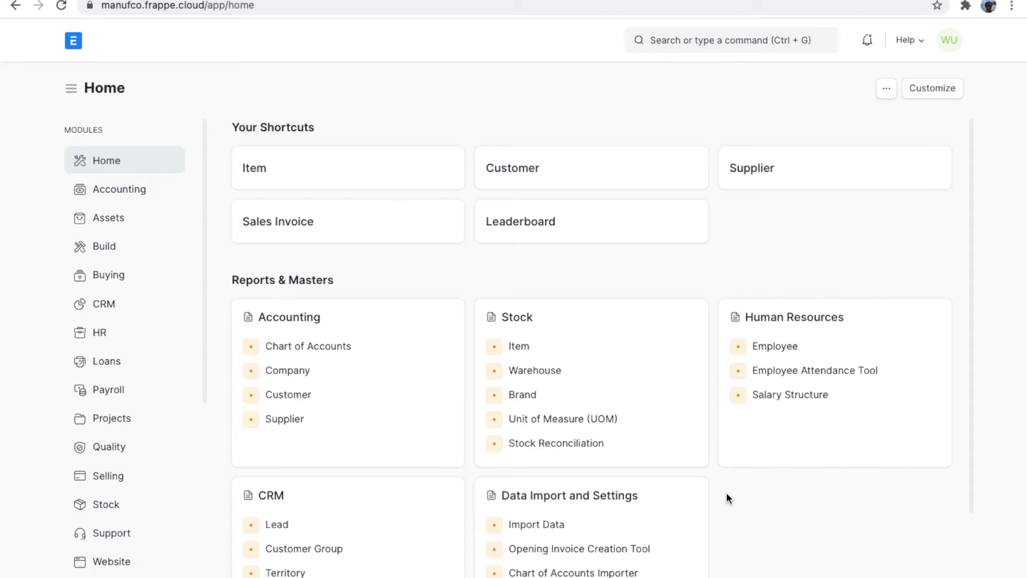
In the warehouse user's account, open the newly assigned material transfer from its notification
left_click(868, 42)
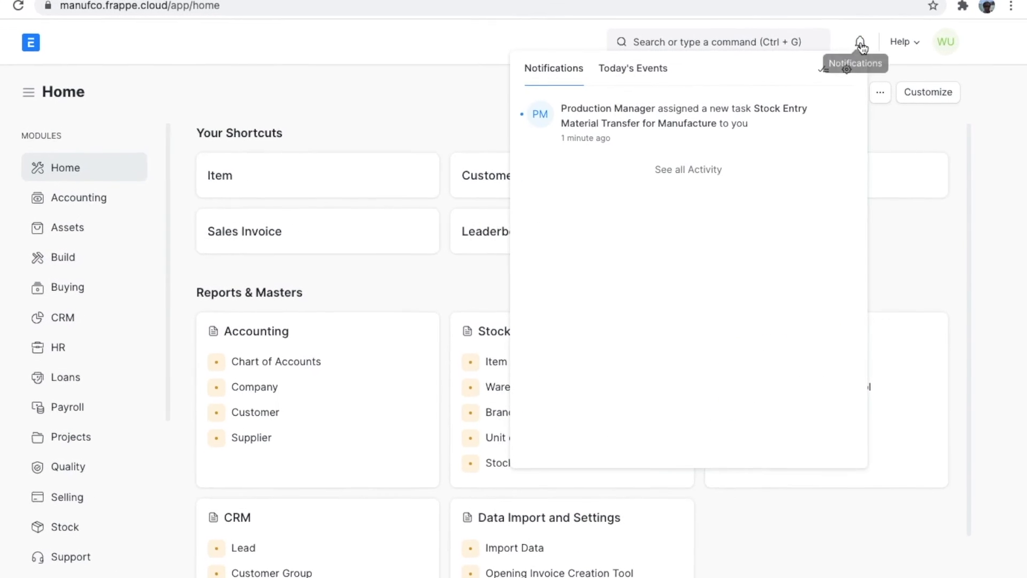
left_click(742, 138)
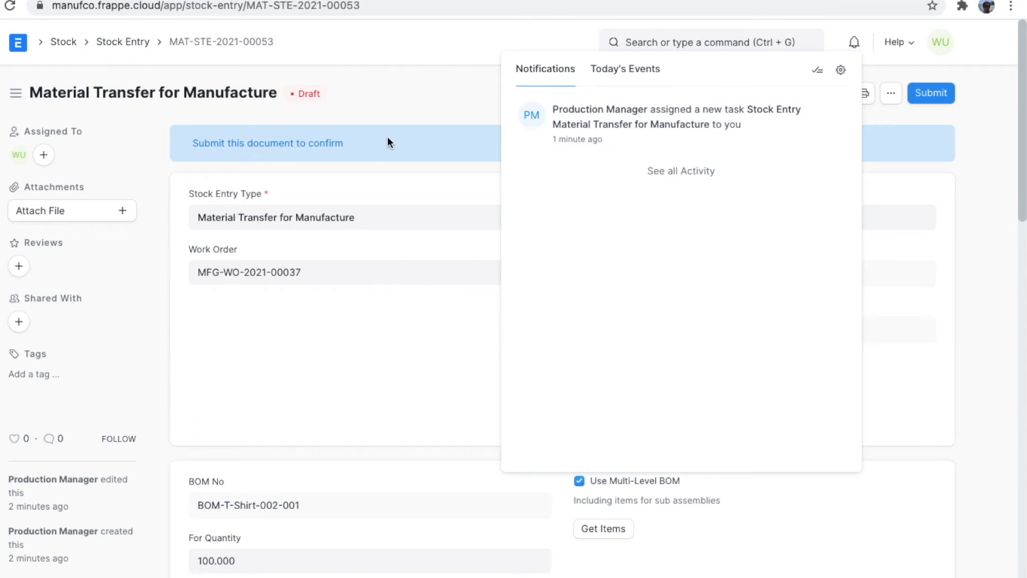
left_click(430, 79)
Review the fabric transfer from Stores to Work In Progress, submit it permanently, and open its stock ledger
scroll(449, 328, "down", 8)
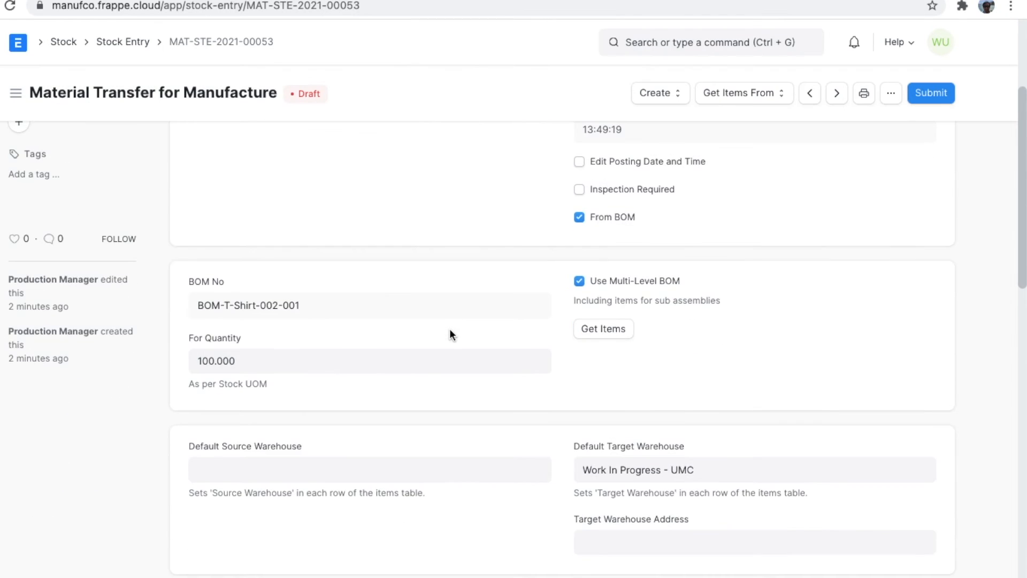
scroll(449, 334, "down", 2)
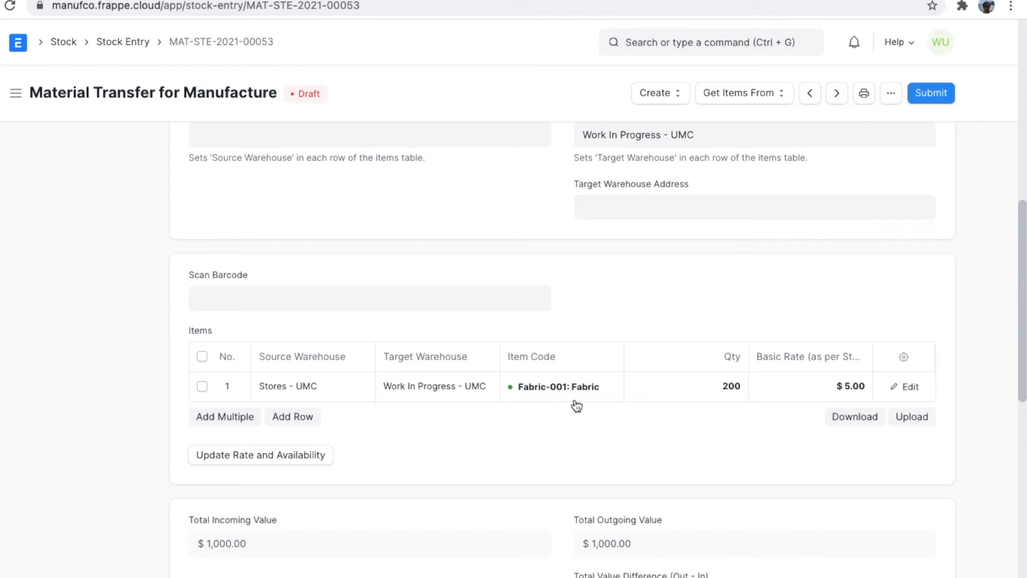
left_click(937, 96)
left_click(667, 155)
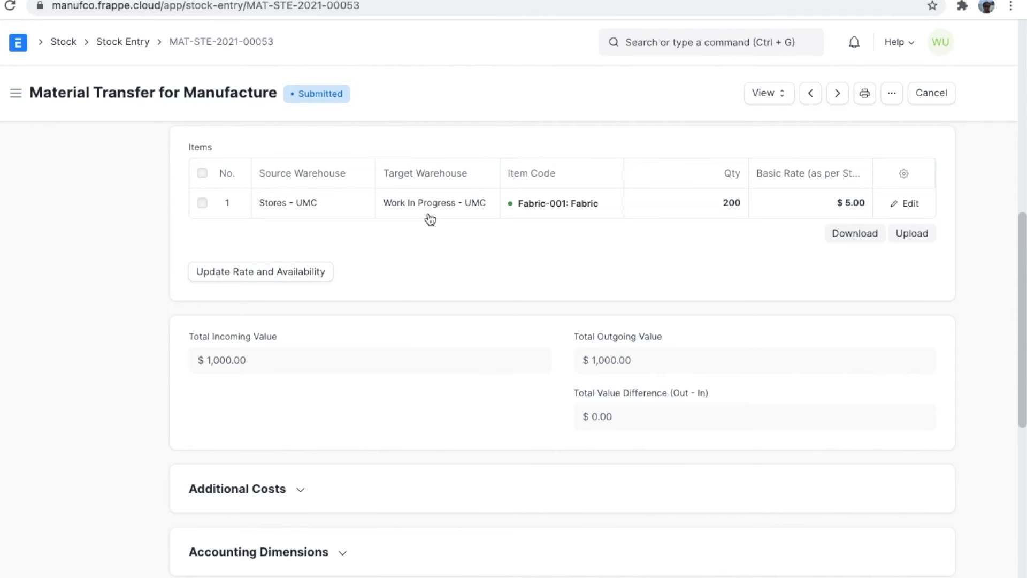
left_click(781, 96)
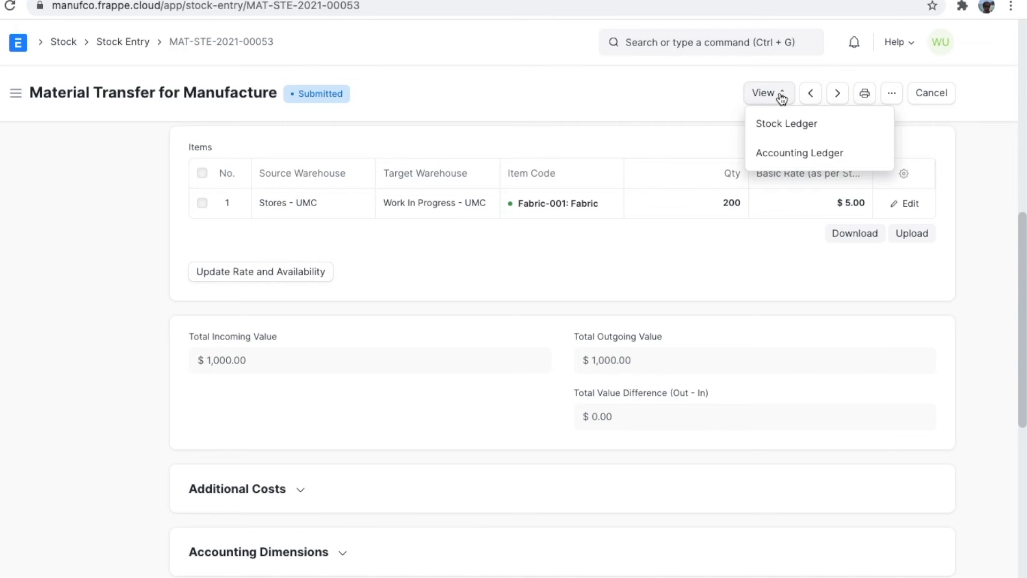
left_click(836, 124)
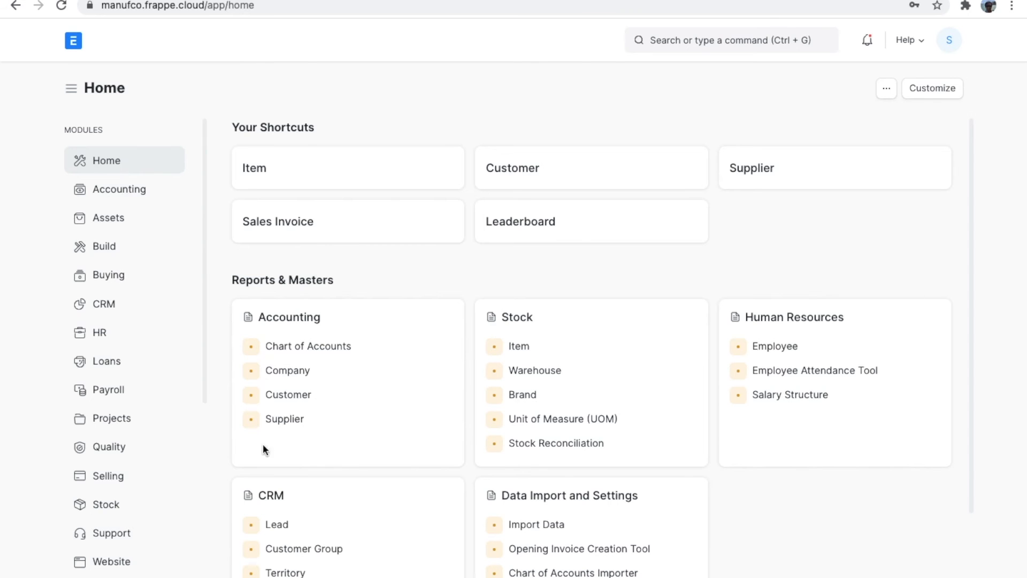
Open the Cutting job card from the job card list of the Manufacturing module
scroll(156, 438, "down", 5)
left_click(177, 426)
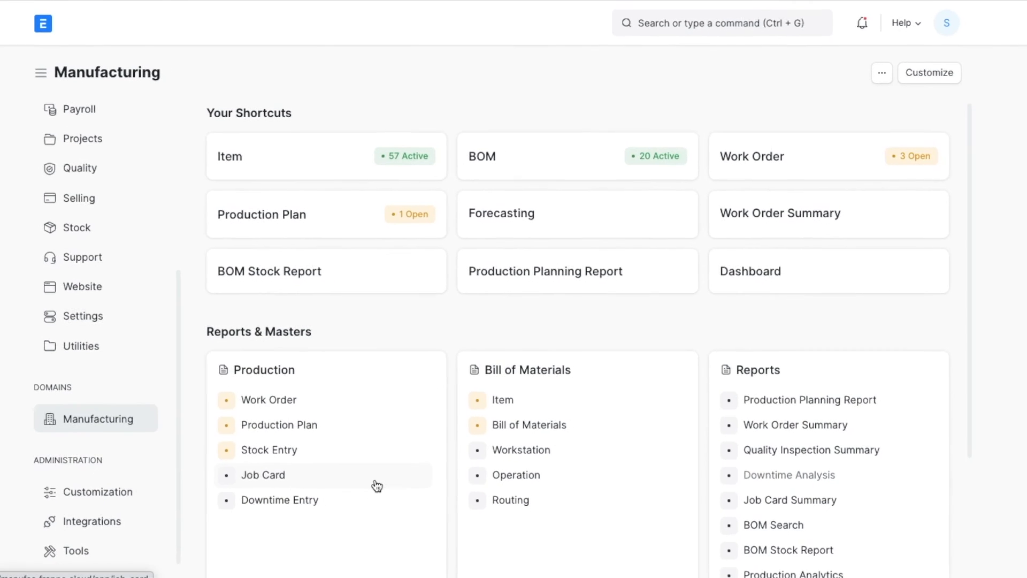
left_click(367, 484)
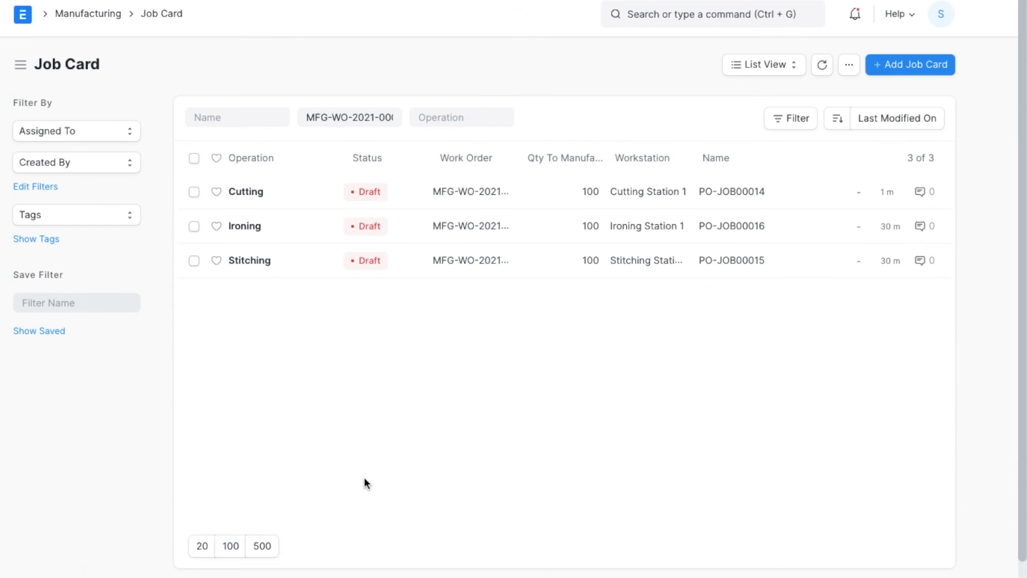
left_click(254, 194)
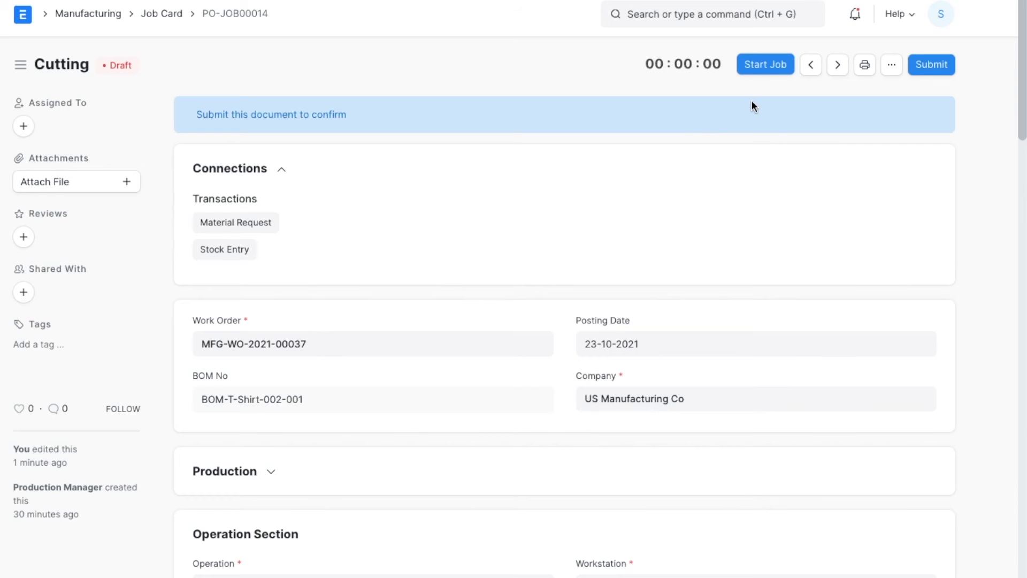
Start the Cutting job and assign it to the first employee offered
left_click(768, 71)
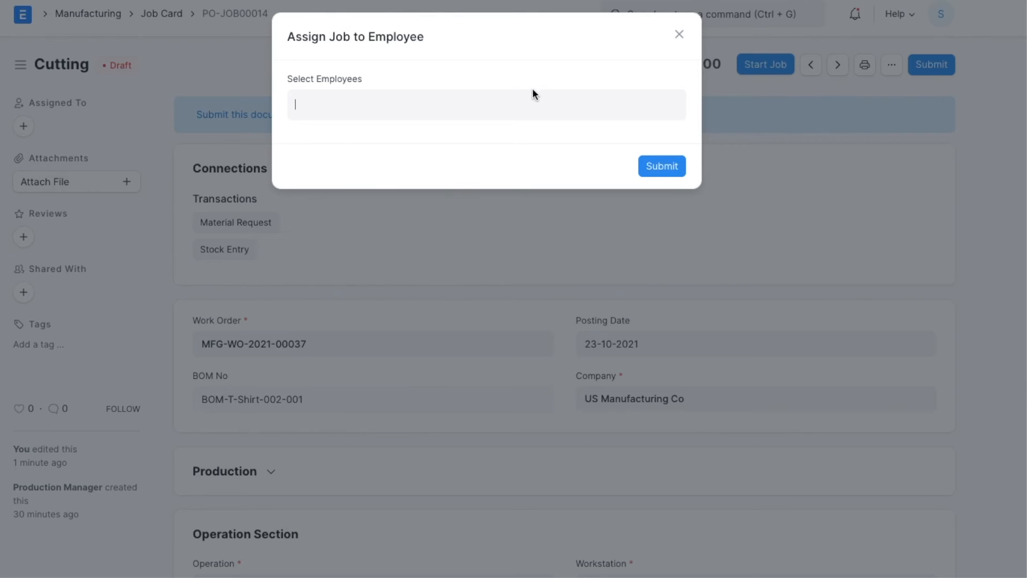
left_click(470, 110)
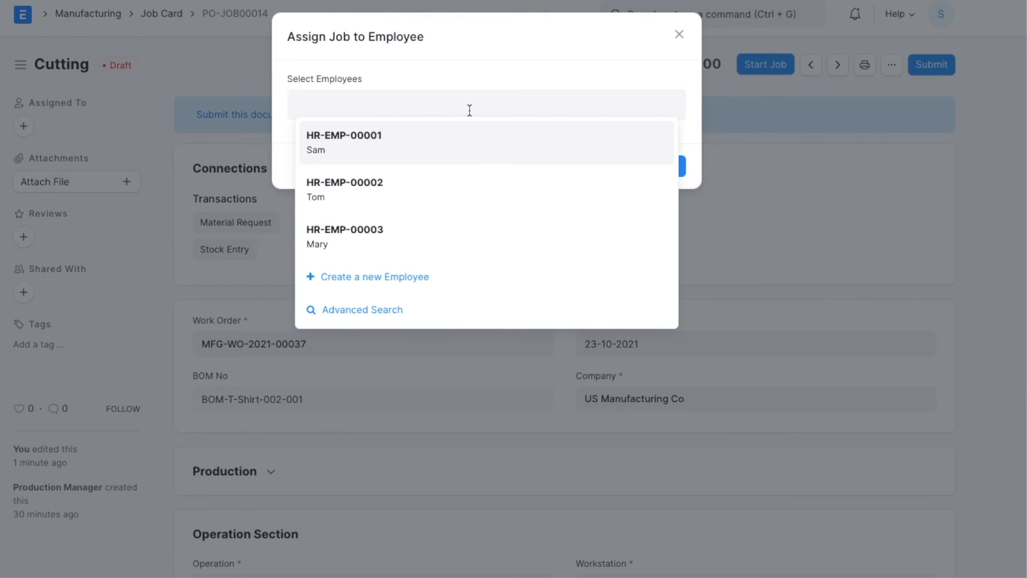
left_click(409, 142)
left_click(676, 190)
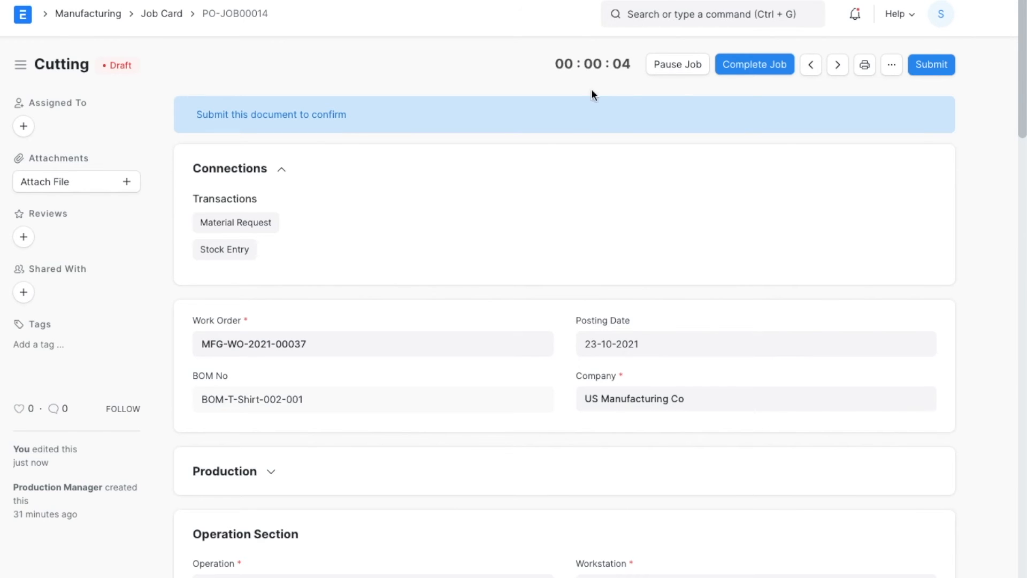
Complete the Cutting job with a completed quantity of 100 and submit the job card permanently
scroll(458, 251, "down", 8)
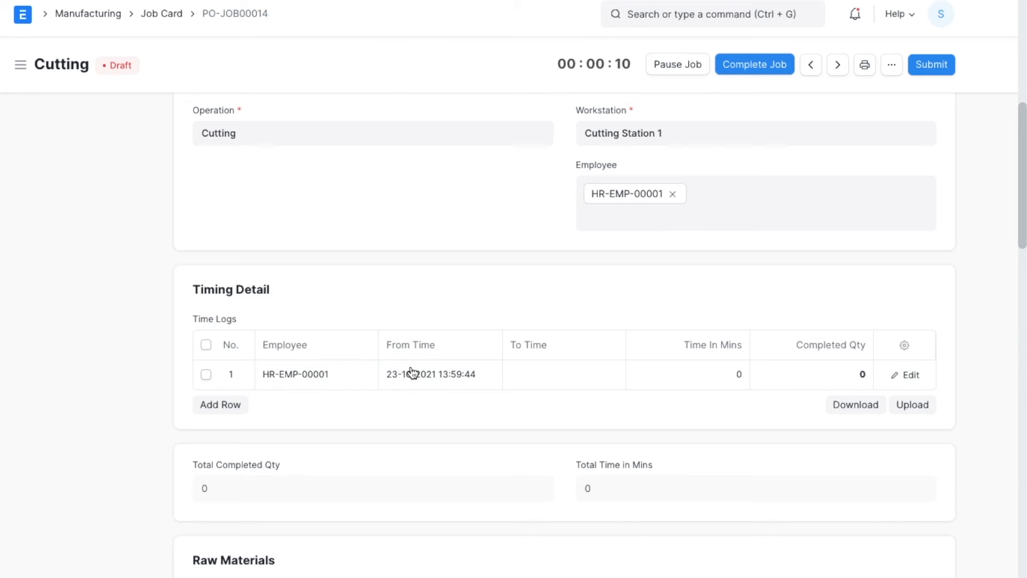
left_click(768, 69)
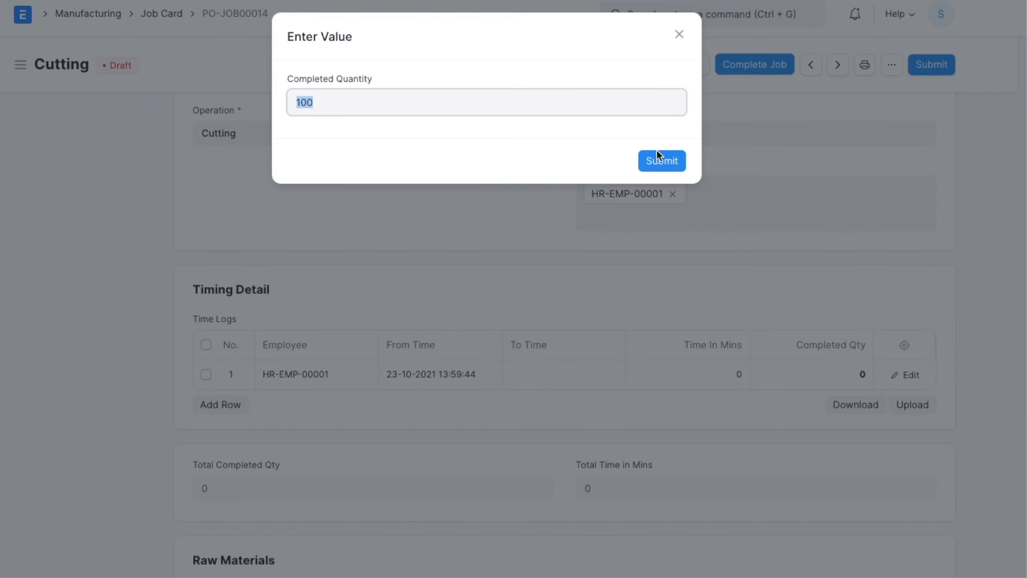
left_click(669, 162)
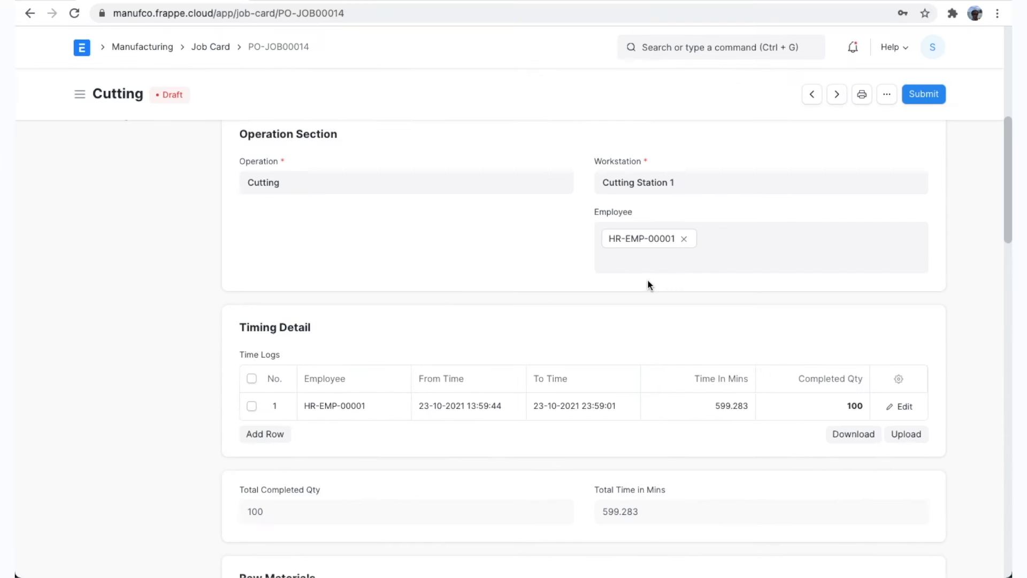
left_click(928, 96)
left_click(679, 152)
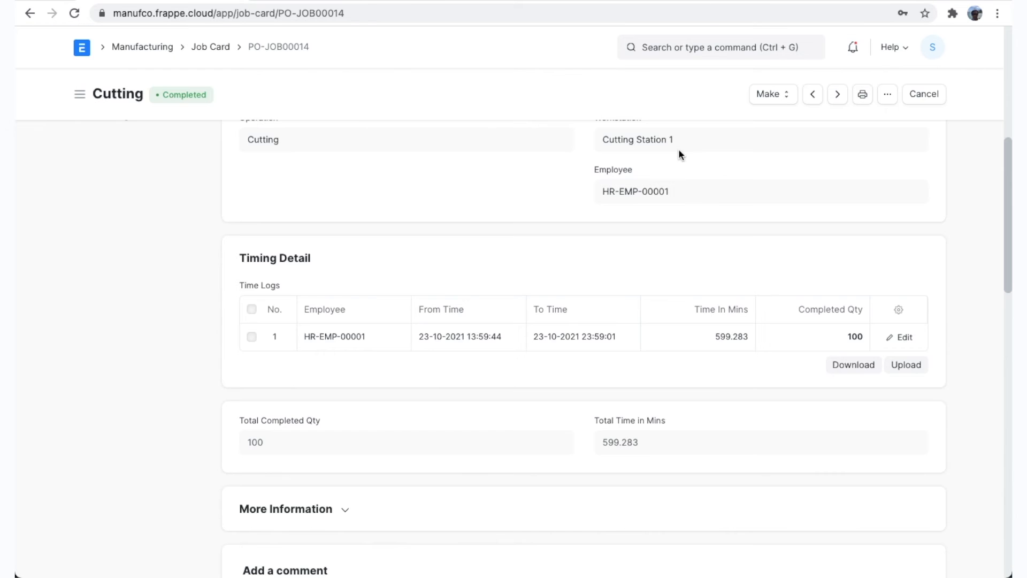
Return to the job card list and open the work order linked to the Cutting job card
left_click(210, 47)
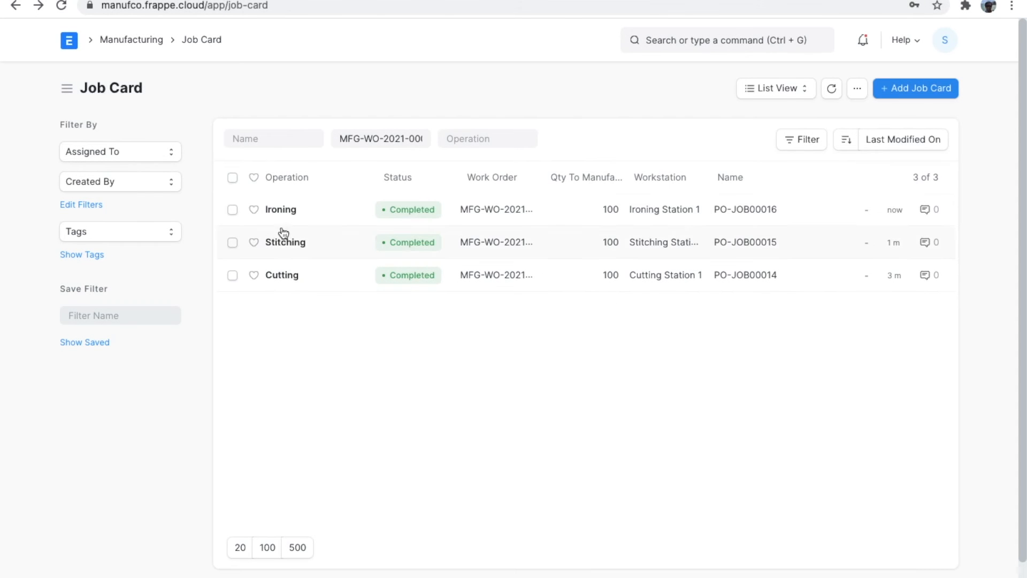
left_click(282, 276)
left_click(312, 314)
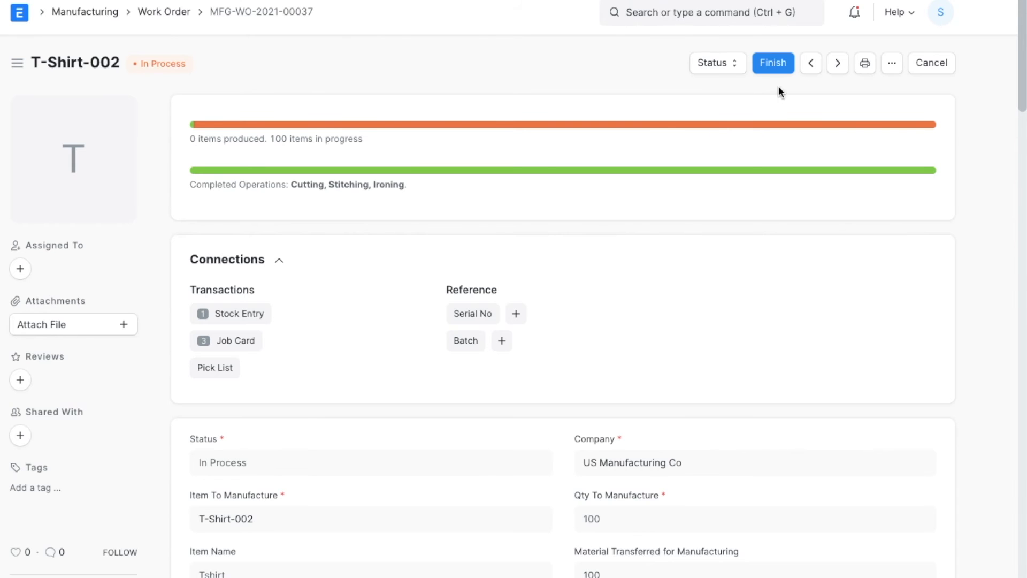
Finish the work order for a quantity of 100 and save the resulting Manufacture stock entry
left_click(775, 68)
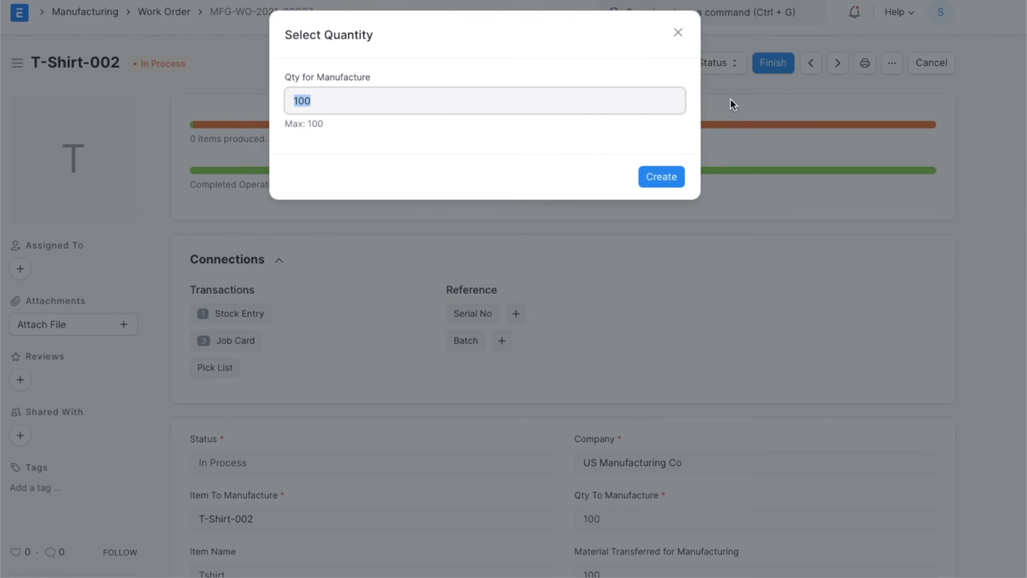
left_click(664, 178)
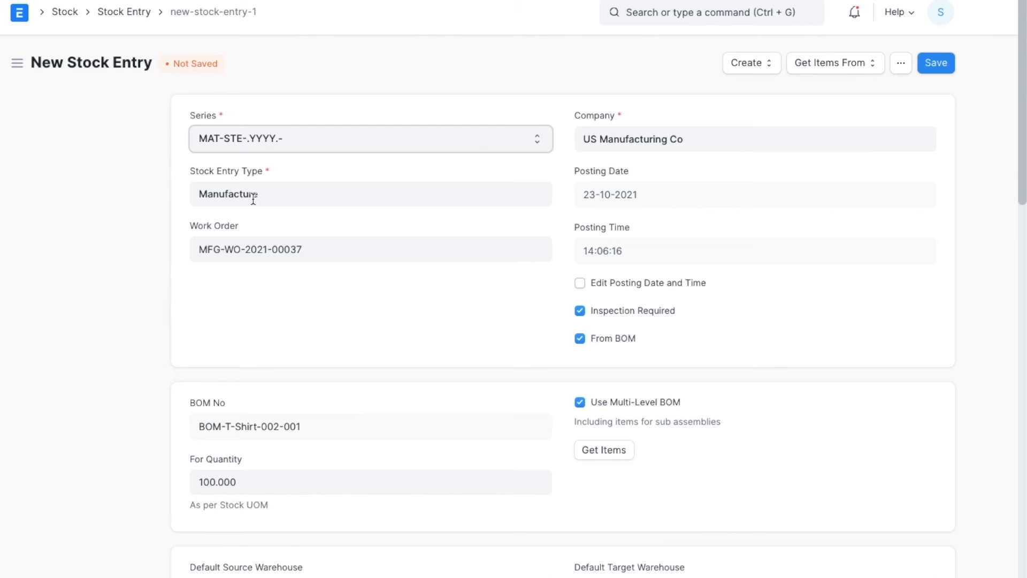
scroll(755, 137, "down", 1)
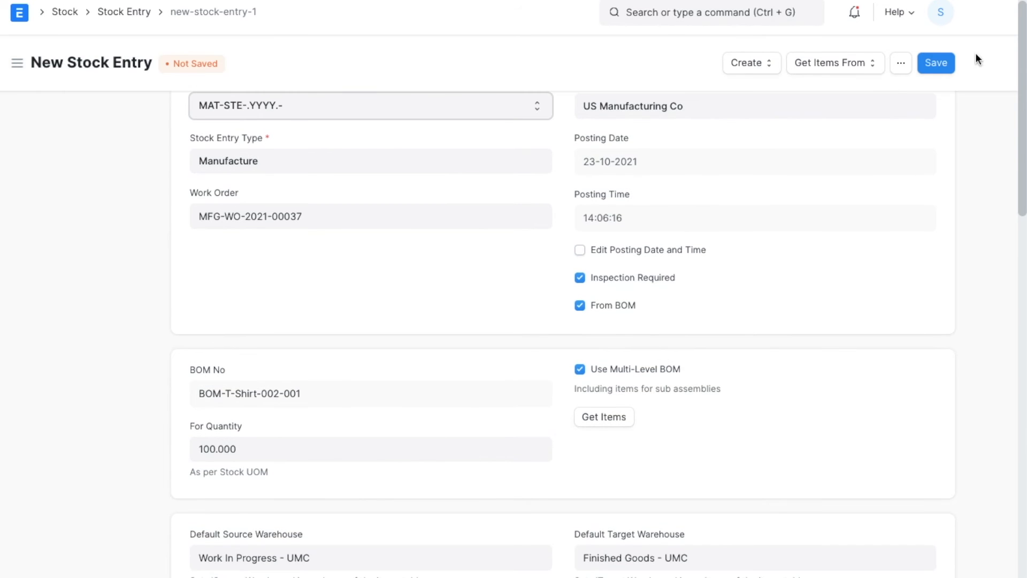
left_click(942, 62)
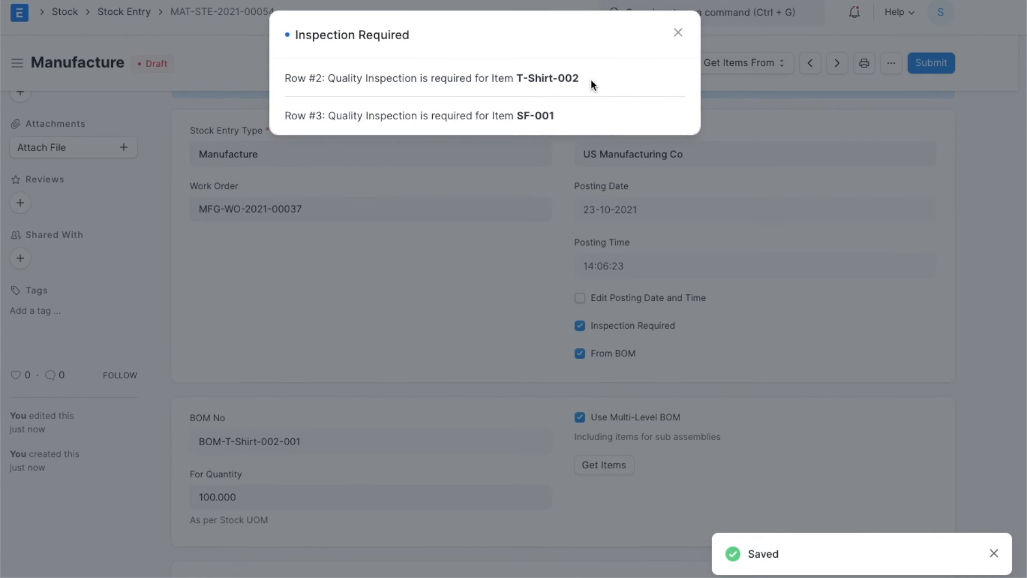
left_click(678, 33)
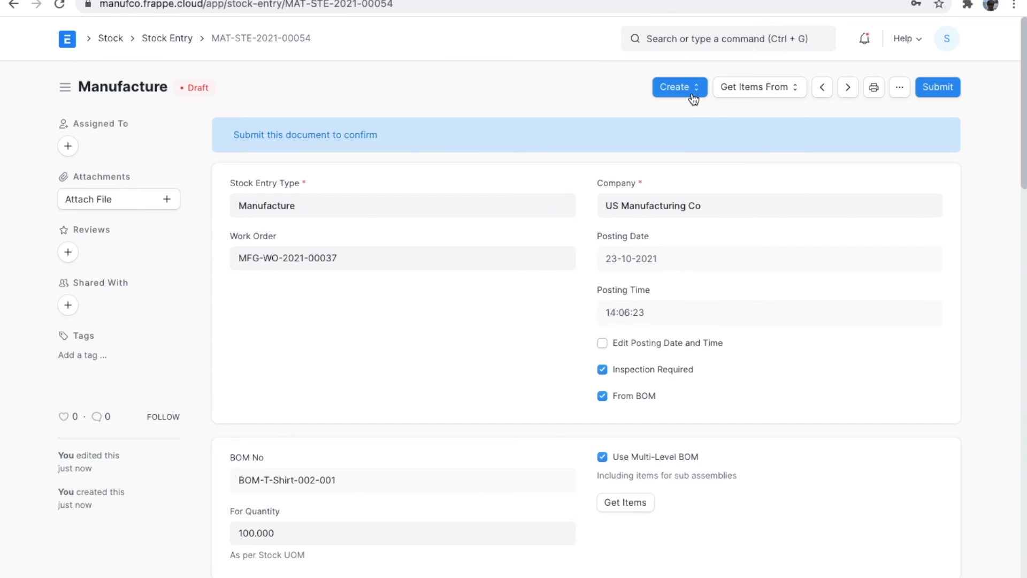
Create a quality inspection from the Manufacture stock entry for item T-Shirt-002 only
left_click(693, 99)
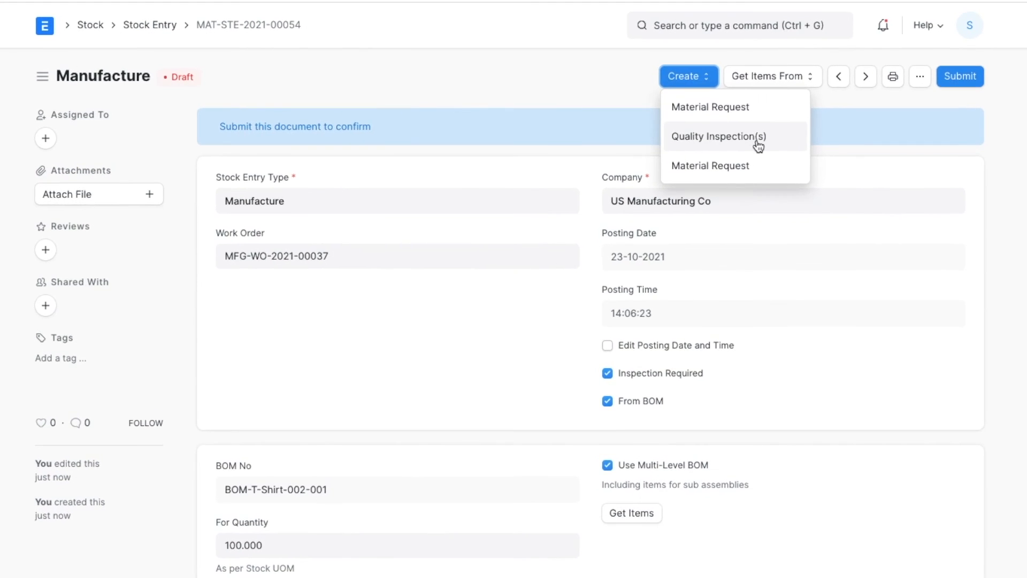
left_click(741, 146)
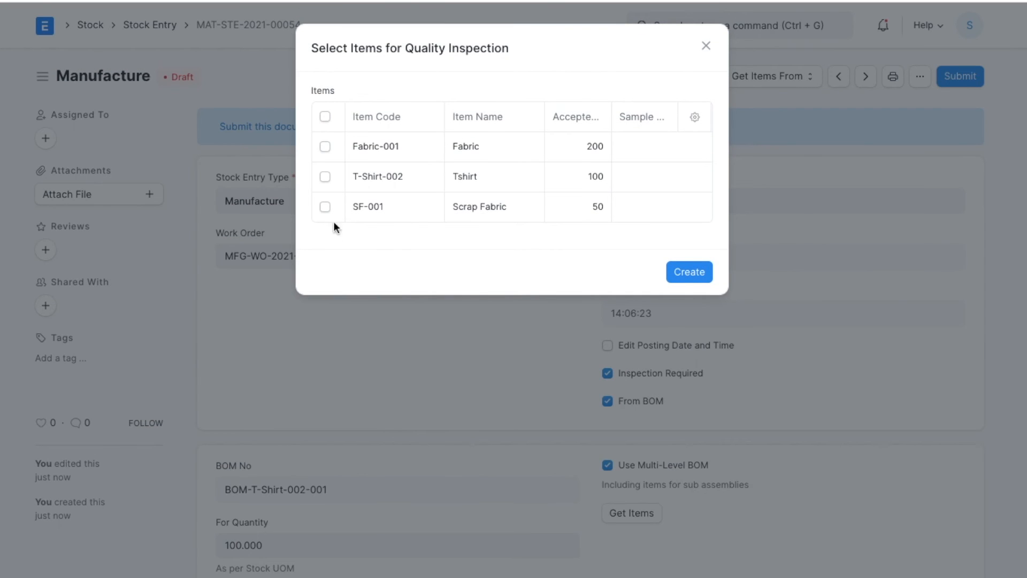
left_click(325, 176)
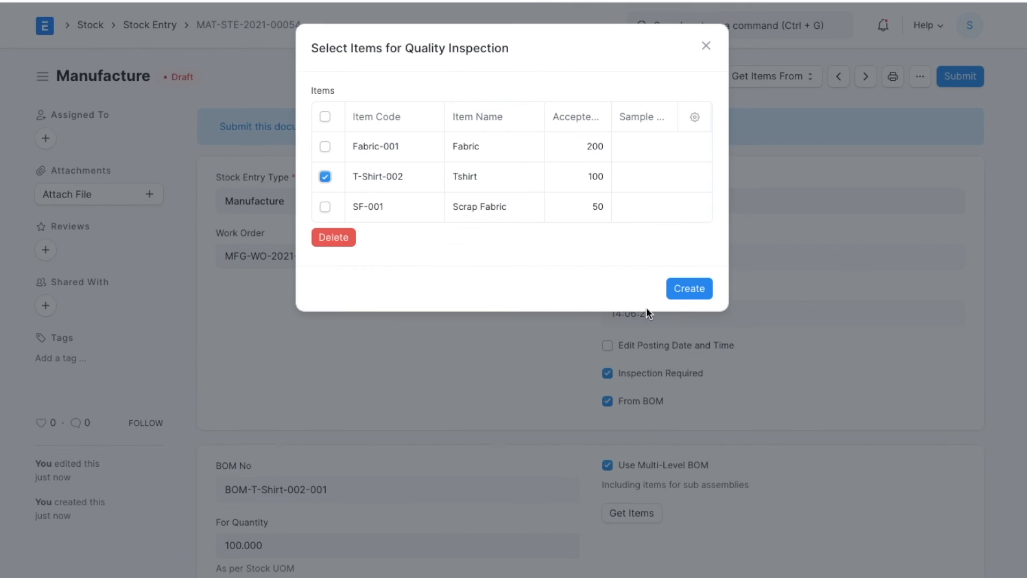
left_click(691, 289)
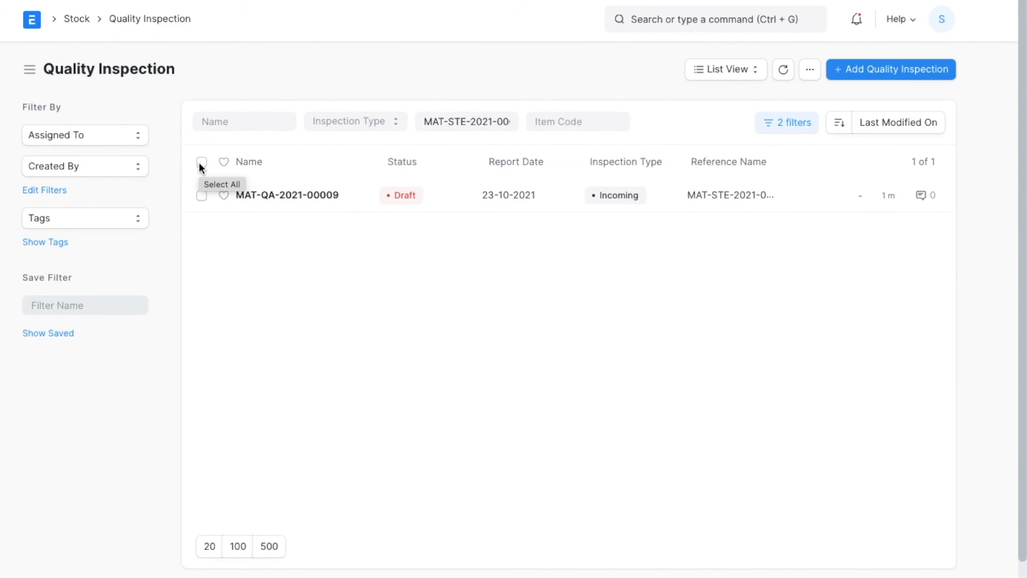
Open the draft quality inspection and apply the Tshirt Inspection template to it
left_click(277, 195)
scroll(461, 249, "down", 5)
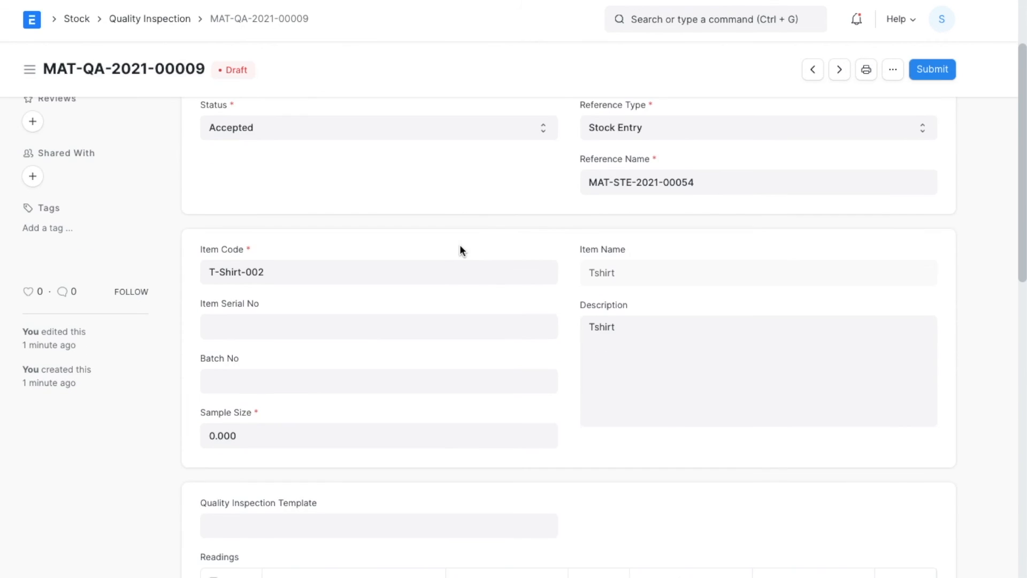
scroll(460, 249, "down", 2)
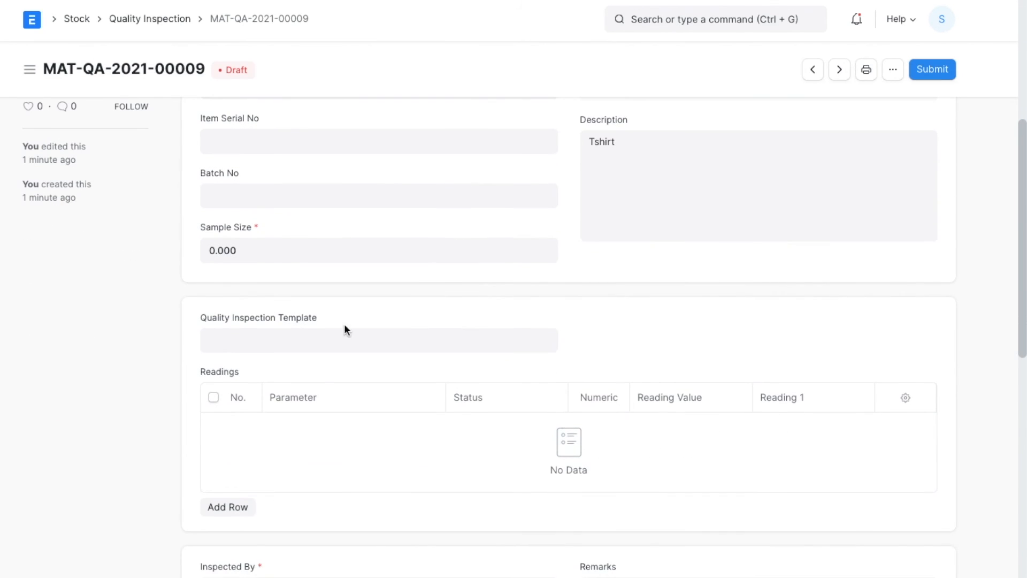
left_click(329, 338)
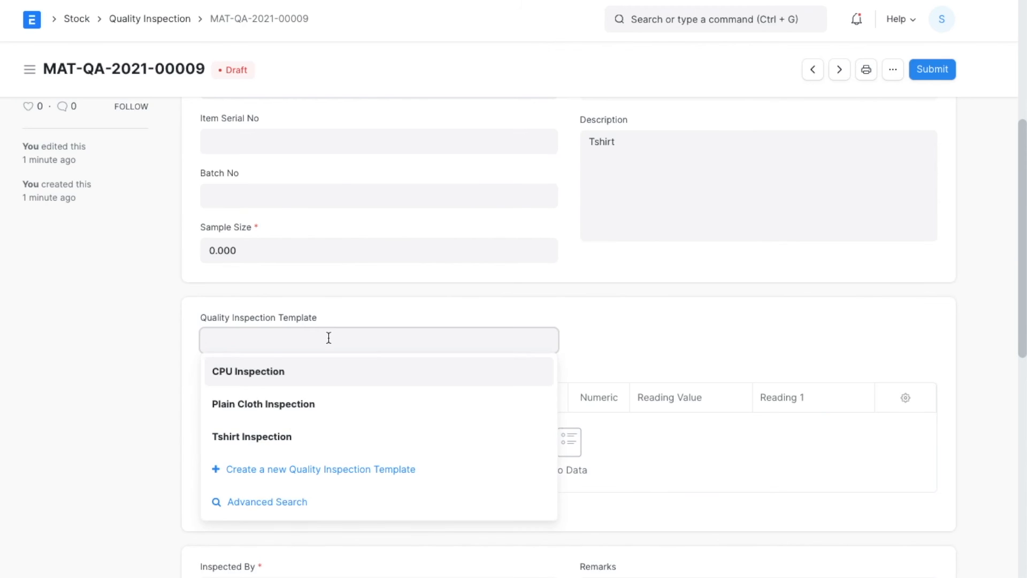
left_click(357, 446)
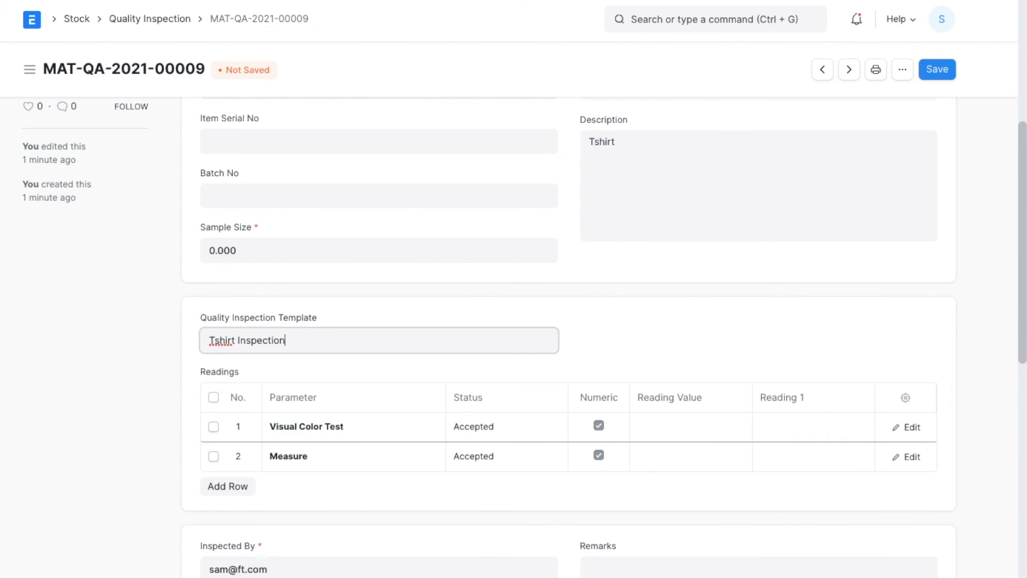
Enter Ok as the reading value for both the Visual Color Test and Measure parameters
left_click(683, 425)
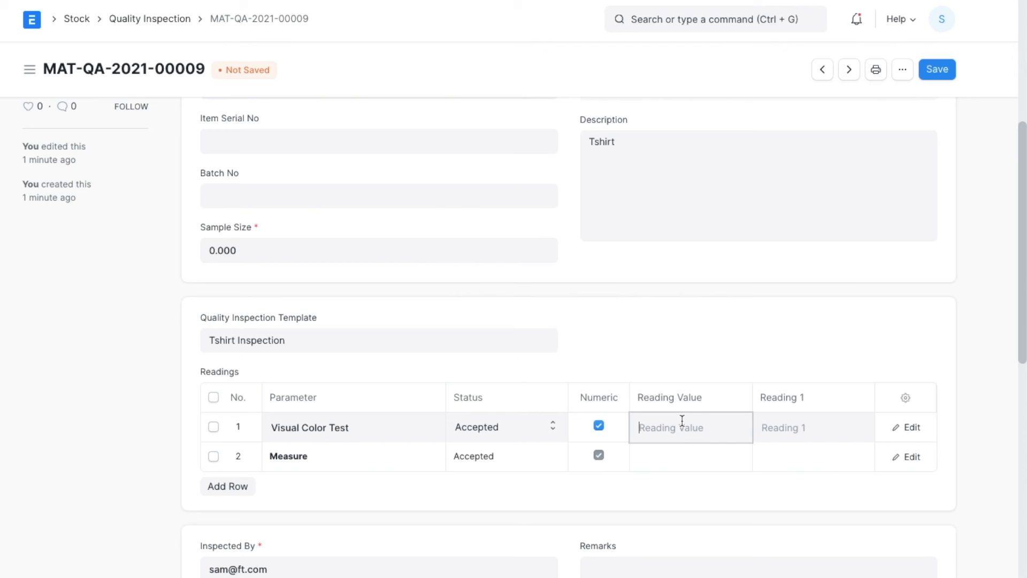
type("O")
key("BackSpace")
type("Ok")
key("Down")
type("Ok")
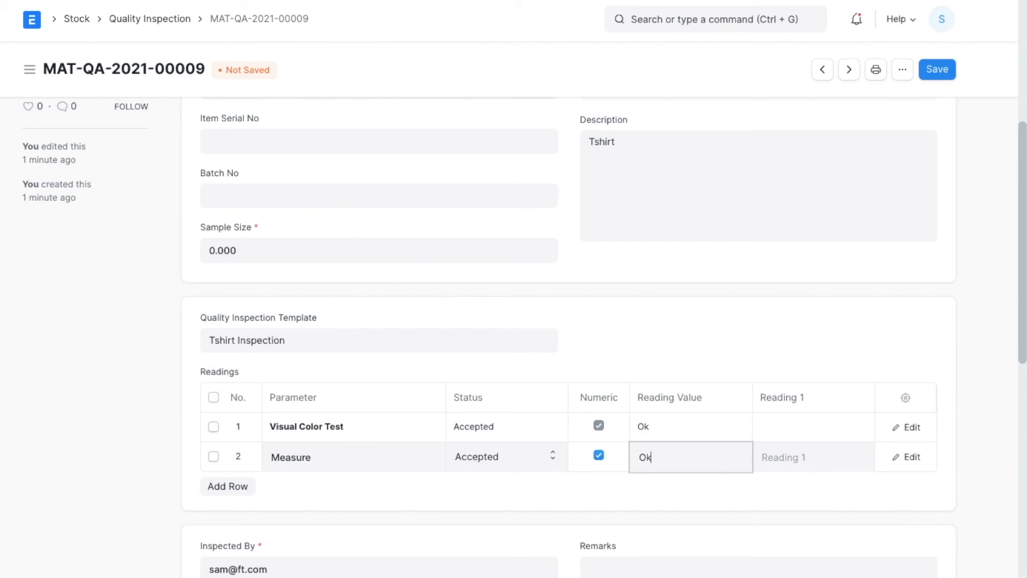
Set the quality inspection's sample size to 10
left_click(348, 254)
type("100")
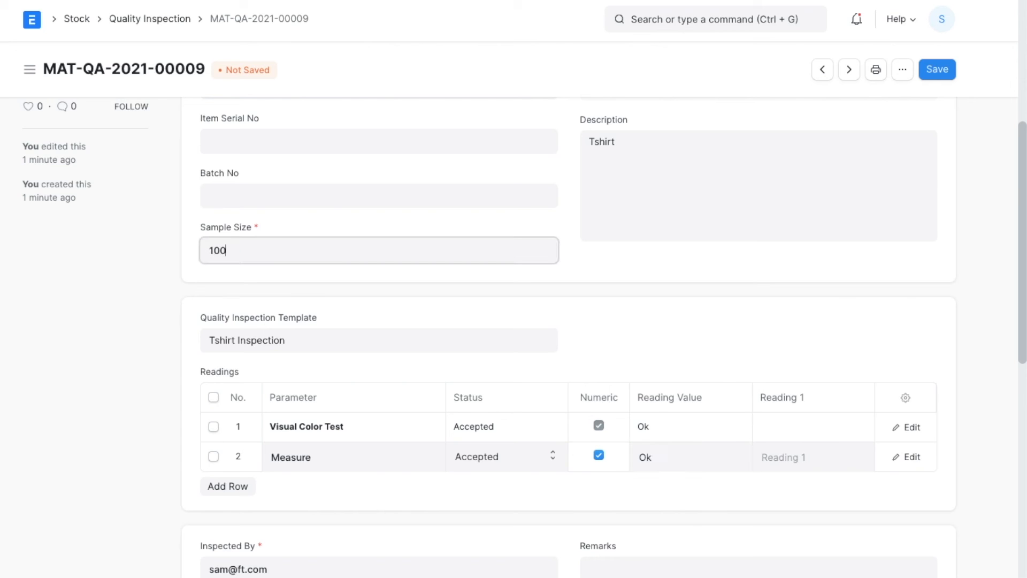
key("BackSpace")
left_click(808, 277)
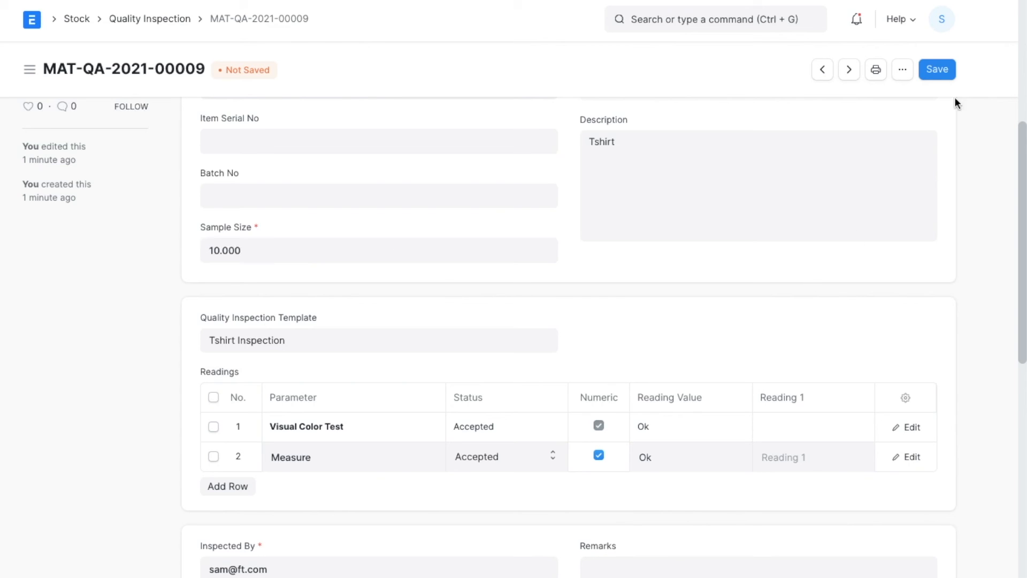
Save the quality inspection and submit it permanently
left_click(945, 78)
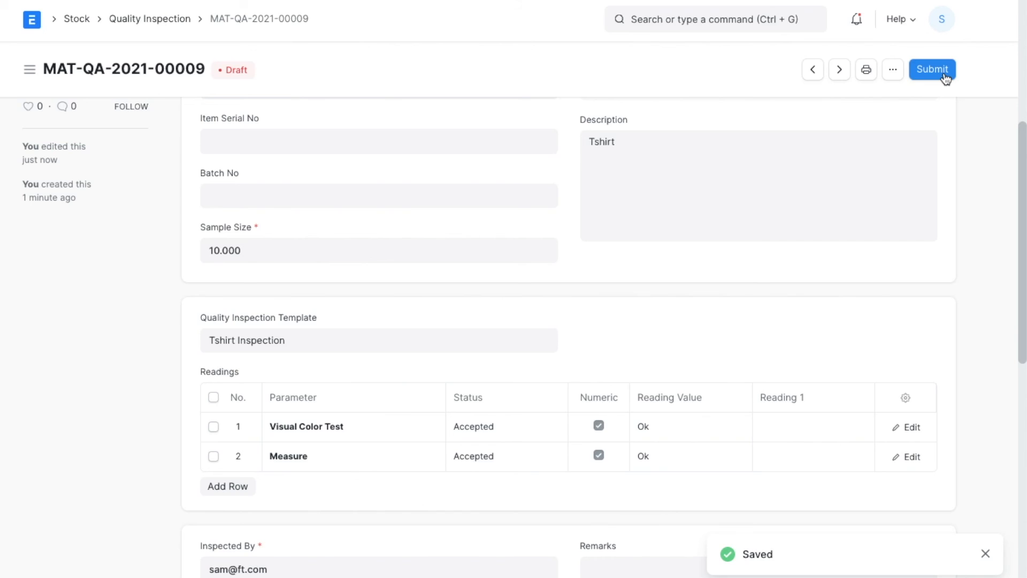
left_click(945, 78)
left_click(671, 132)
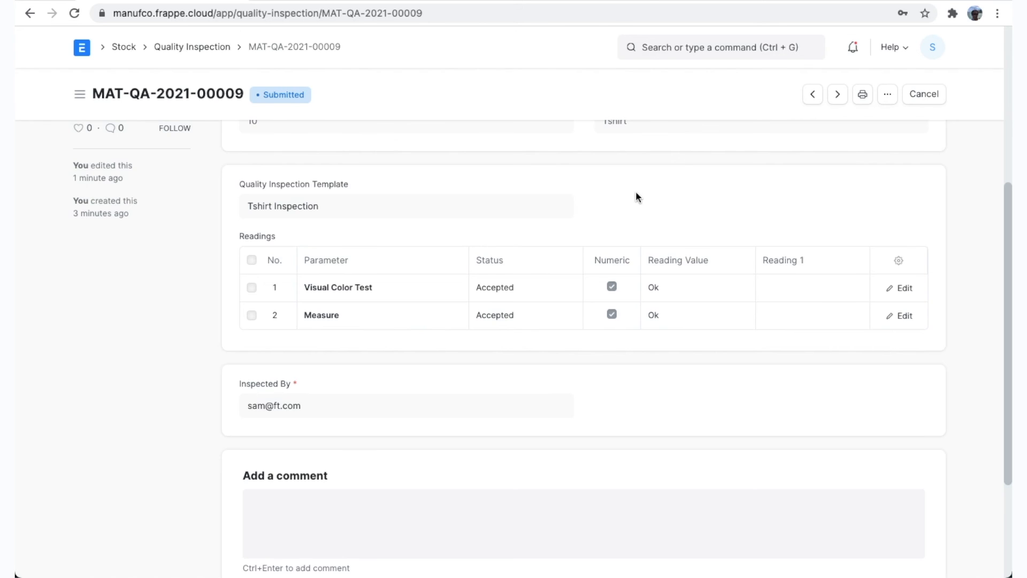
Return to the Manufacture stock entry referenced by the inspection and submit it permanently
scroll(636, 193, "up", 5)
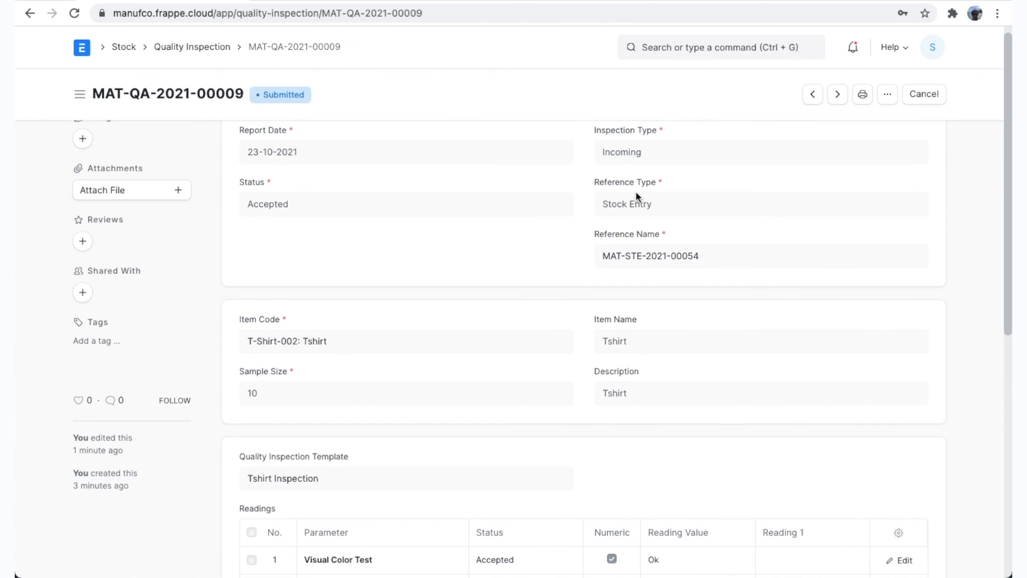
left_click(668, 261)
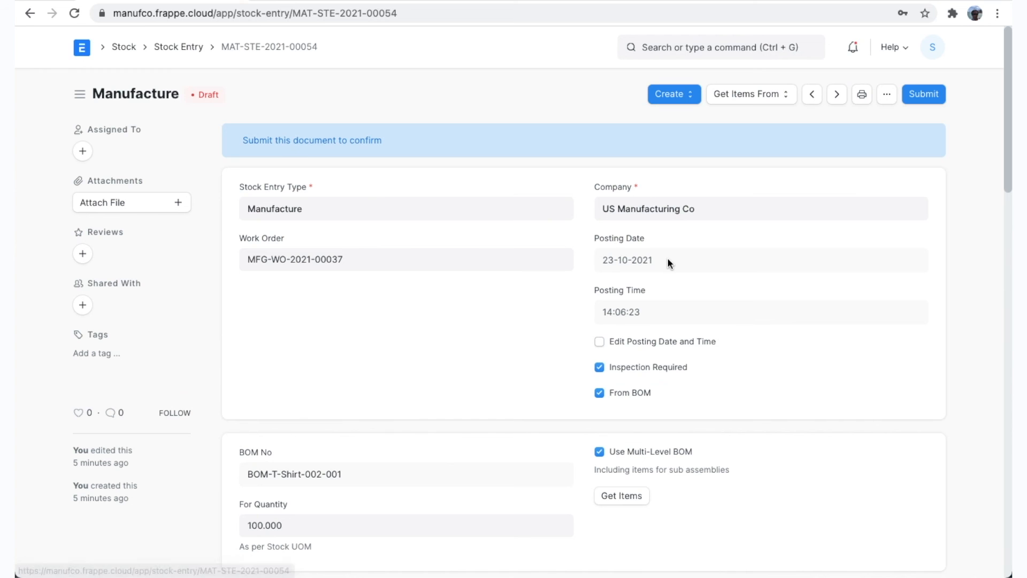
scroll(499, 326, "down", 2)
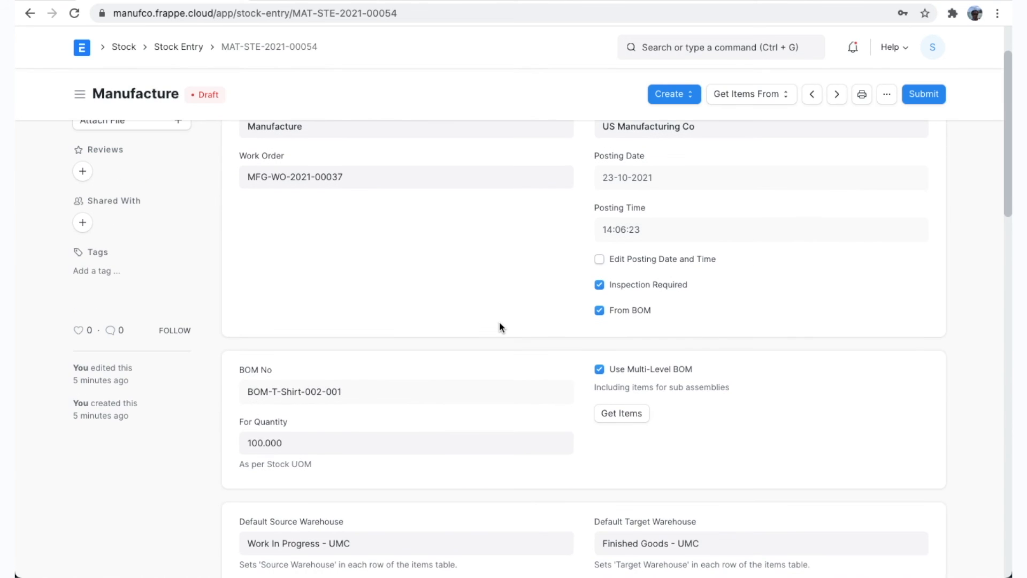
left_click(928, 96)
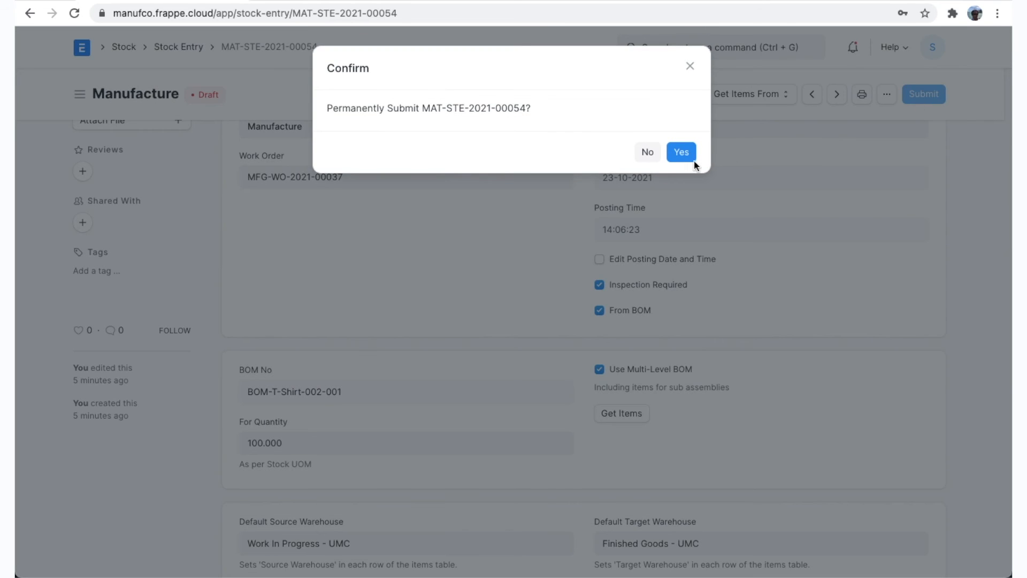
left_click(688, 156)
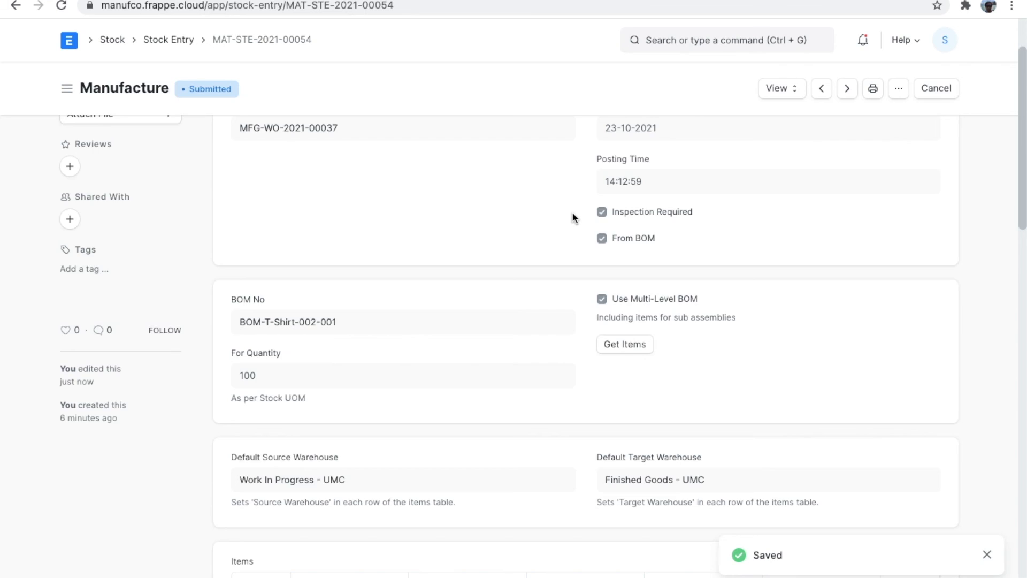
Review the items and warehouses of the submitted stock entry and open its stock ledger
scroll(573, 216, "up", 1)
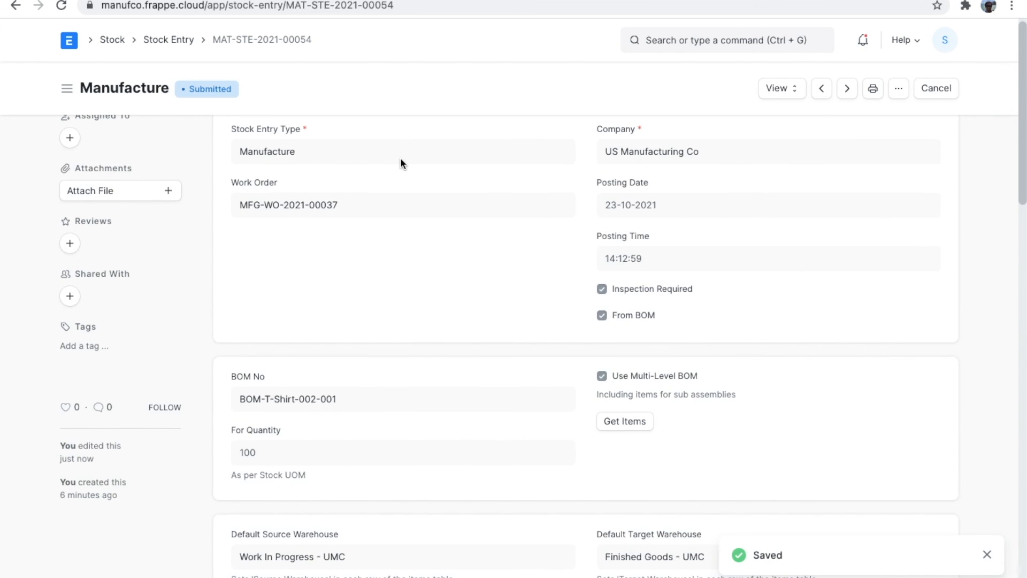
scroll(442, 301, "down", 6)
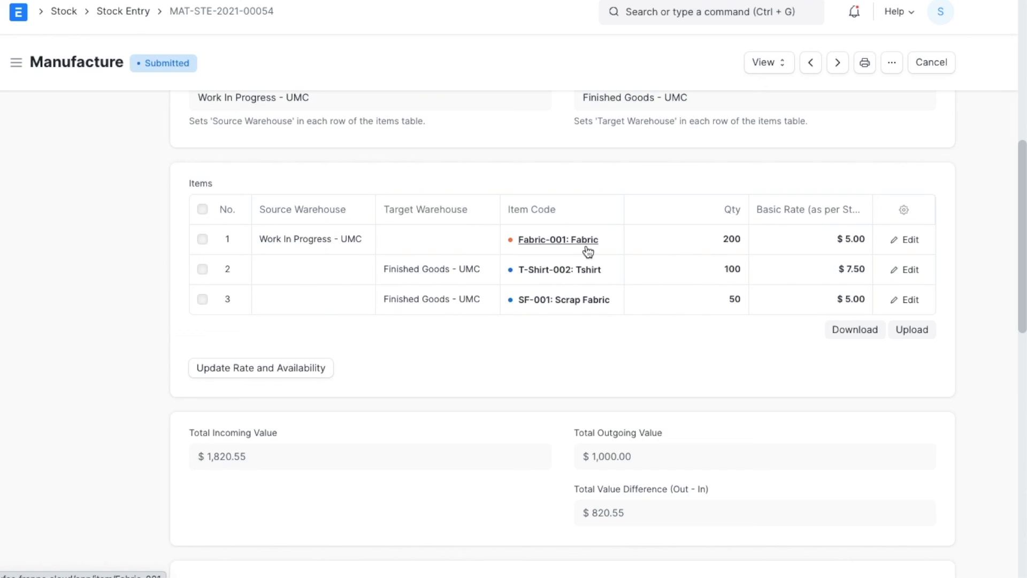
left_click(776, 68)
left_click(799, 103)
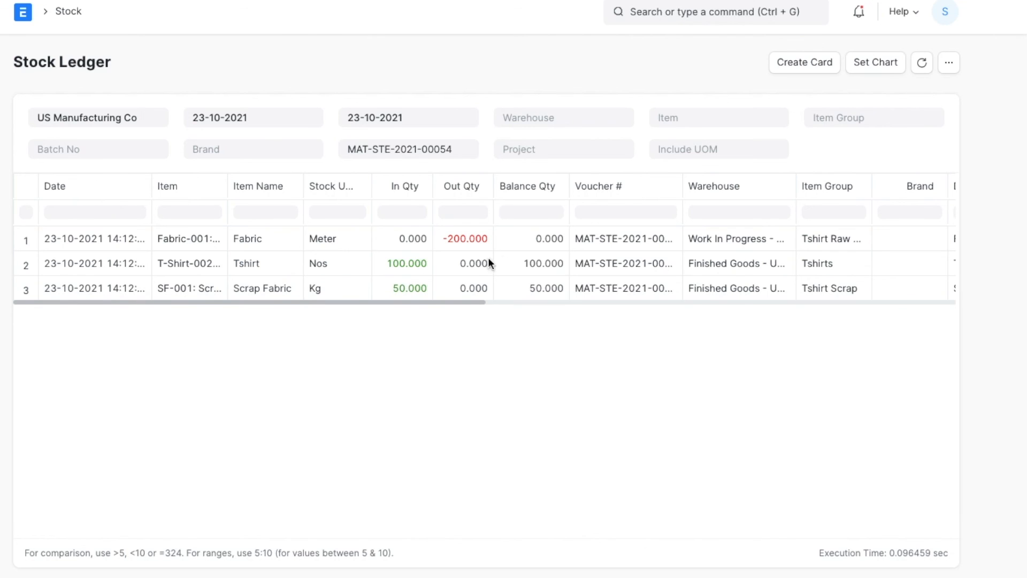
Widen the Item Name column and examine the ledger's in and out quantities, warehouses, incoming rates and valuation rates
left_click_drag(301, 185, 354, 186)
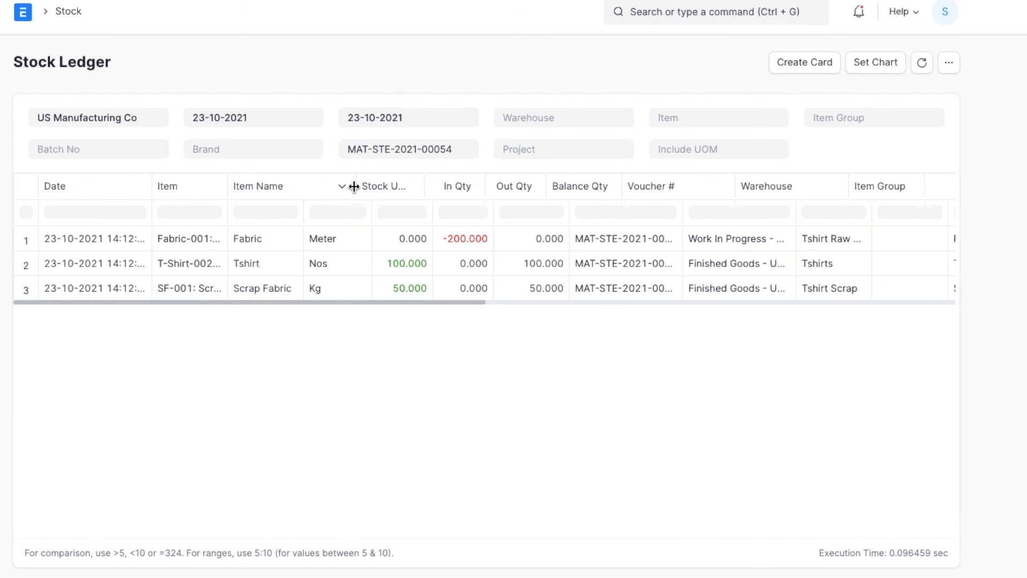
scroll(800, 268, "right", 3)
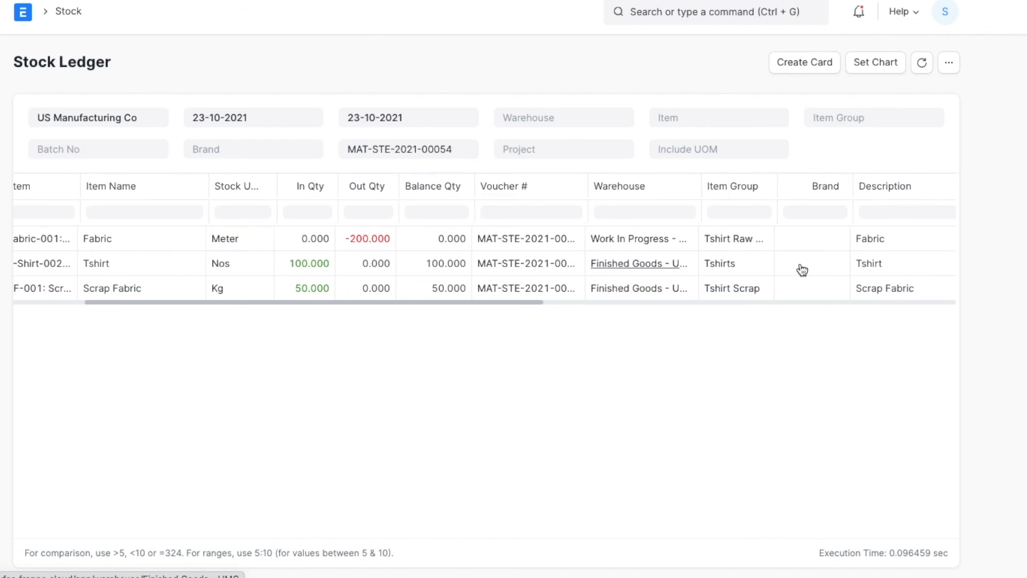
scroll(802, 269, "right", 2)
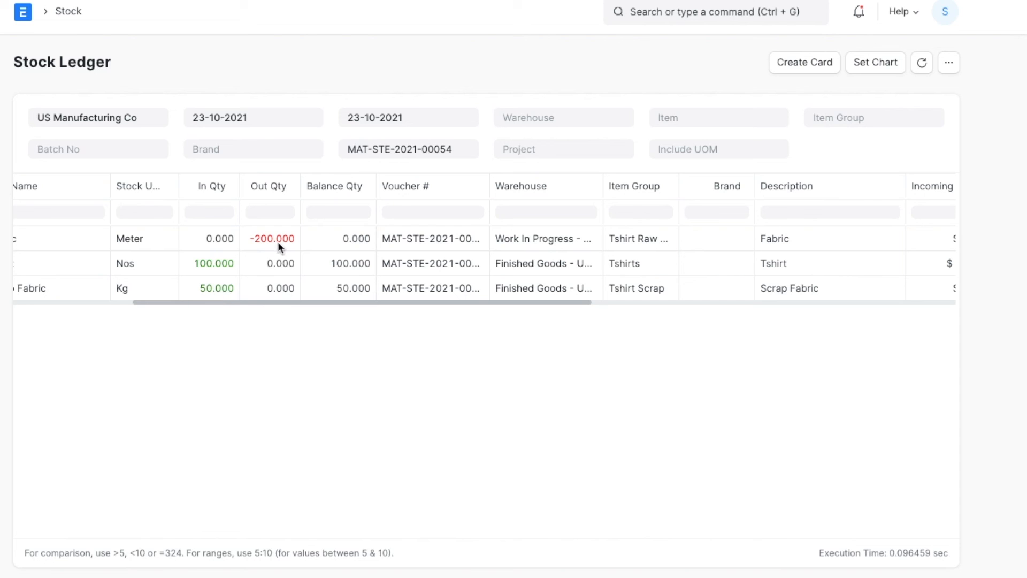
scroll(708, 266, "right", 5)
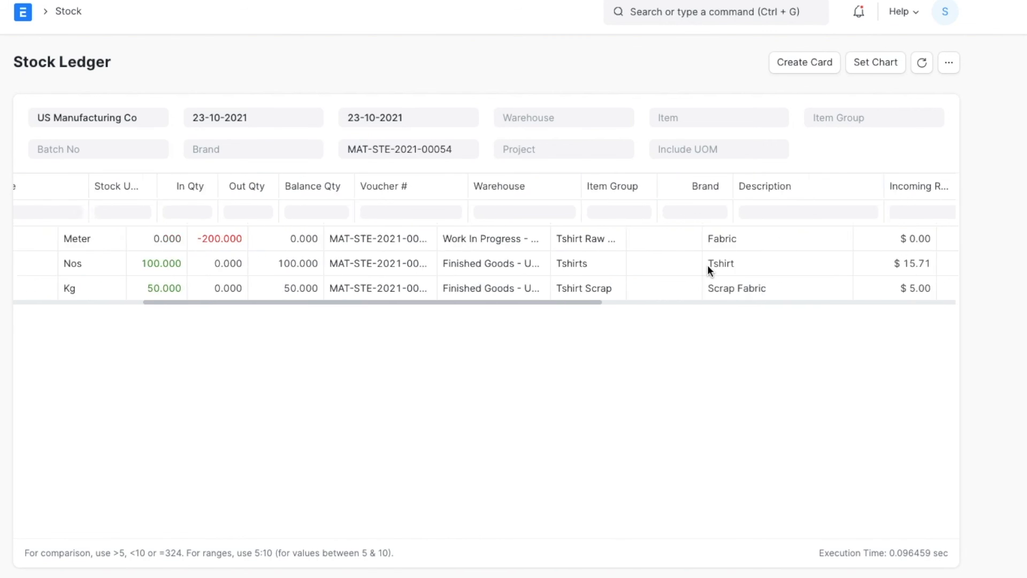
scroll(707, 268, "right", 1)
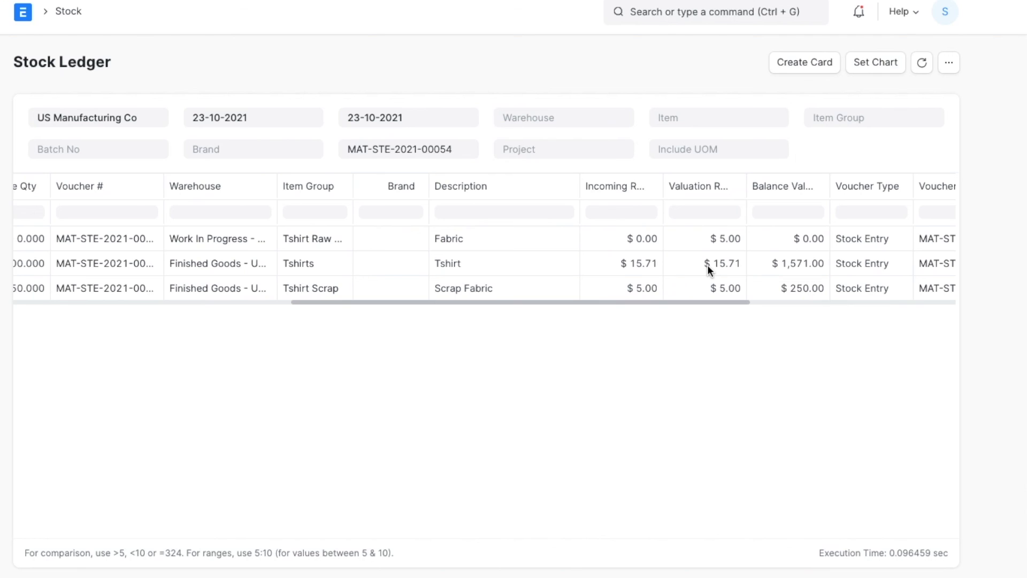